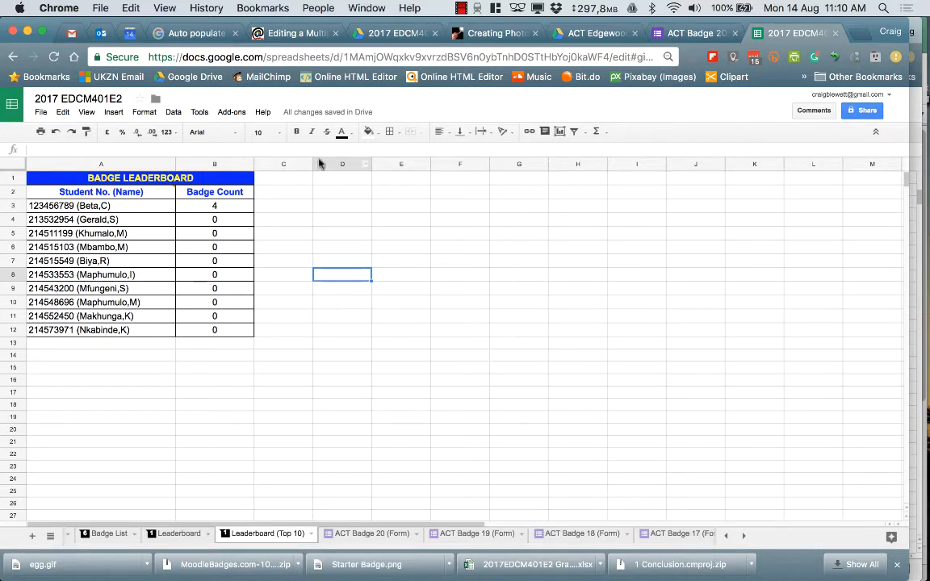
Step: Review the Creation - Q2 multiple-choice question in the UKZN Learn quiz, including its question text, general feedback and answer choices
click(272, 34)
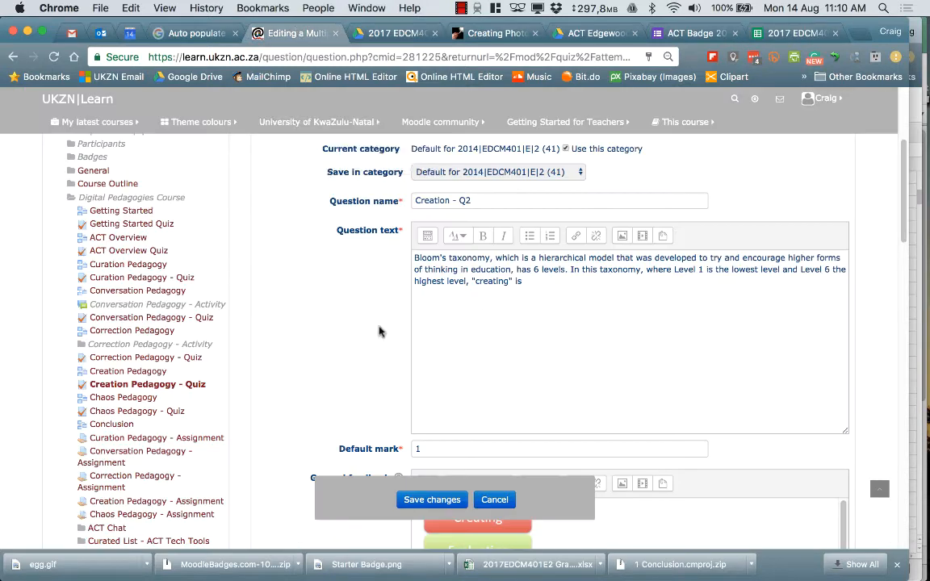
scroll(379, 332, up, 2)
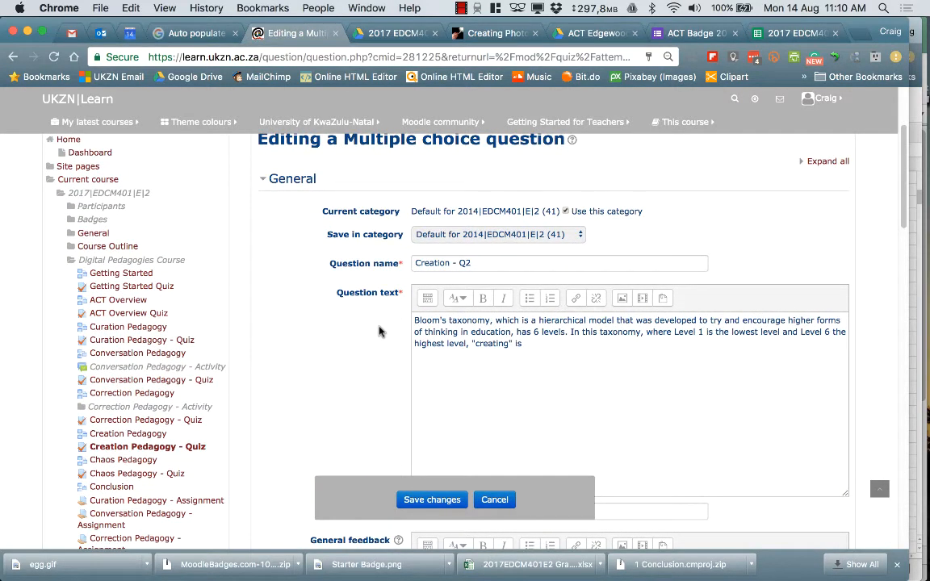
scroll(379, 332, down, 1)
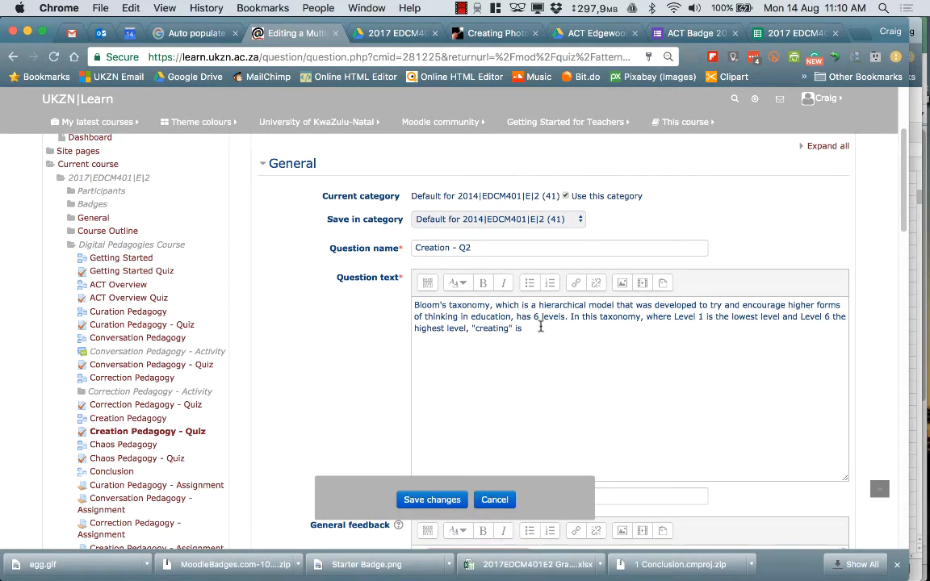
scroll(317, 339, down, 2)
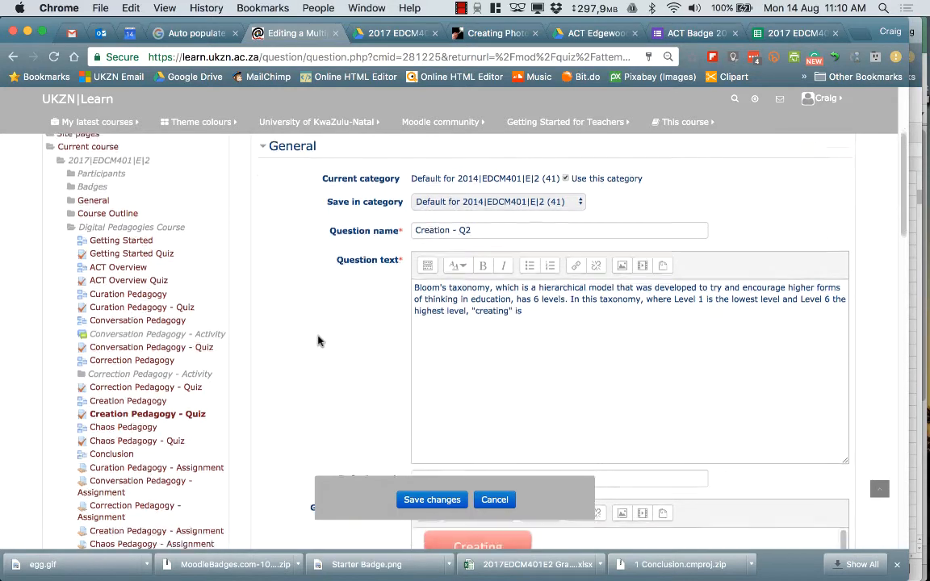
scroll(318, 339, up, 1)
scroll(318, 339, down, 4)
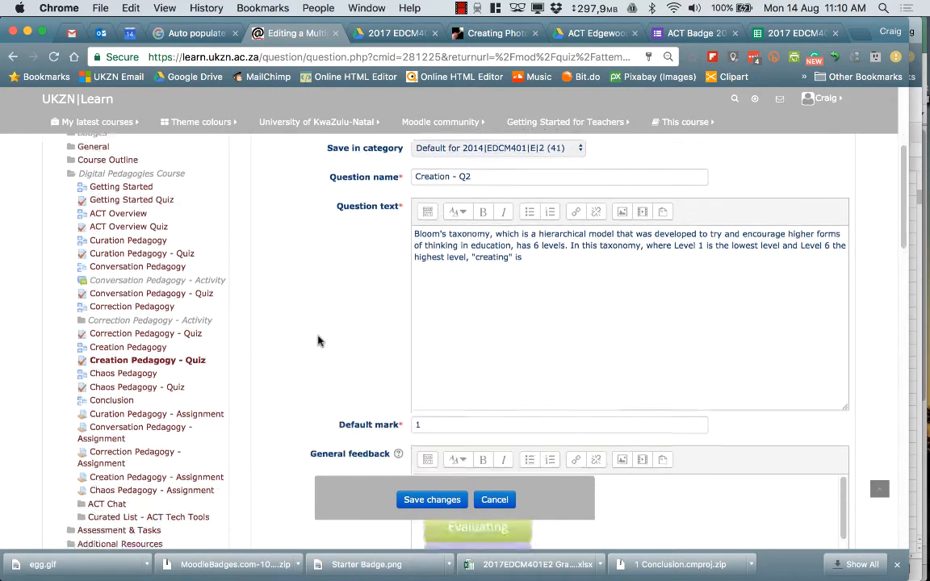
scroll(317, 339, down, 3)
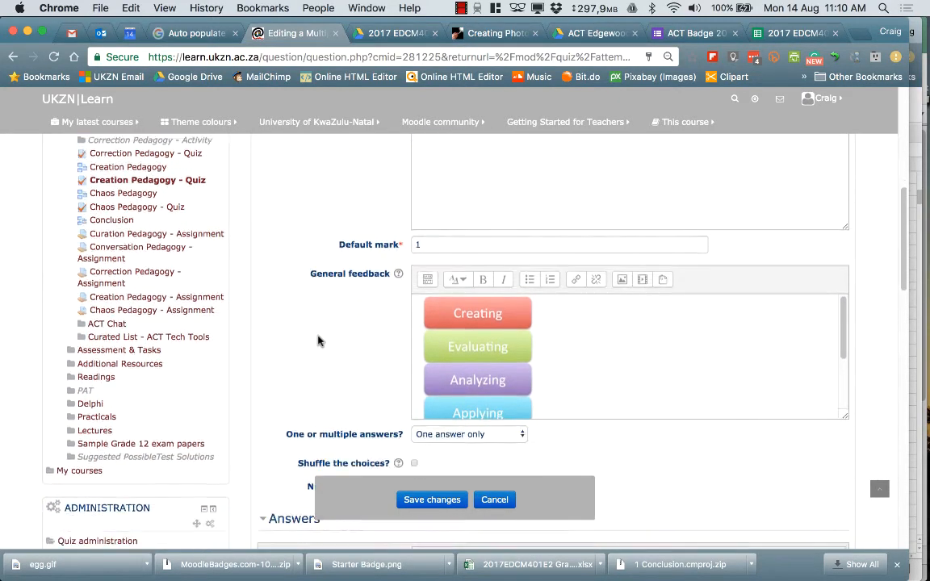
scroll(317, 339, up, 1)
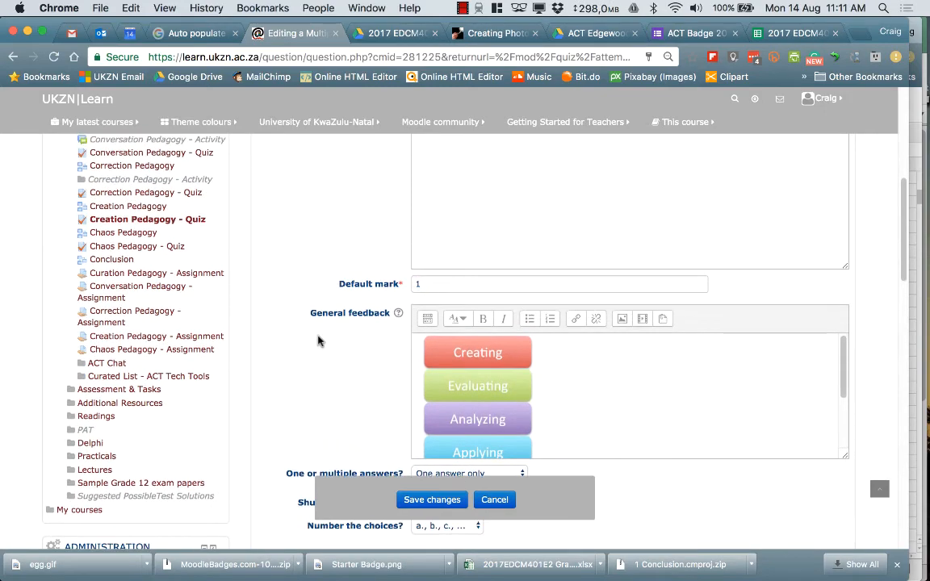
scroll(317, 339, down, 4)
scroll(320, 342, down, 4)
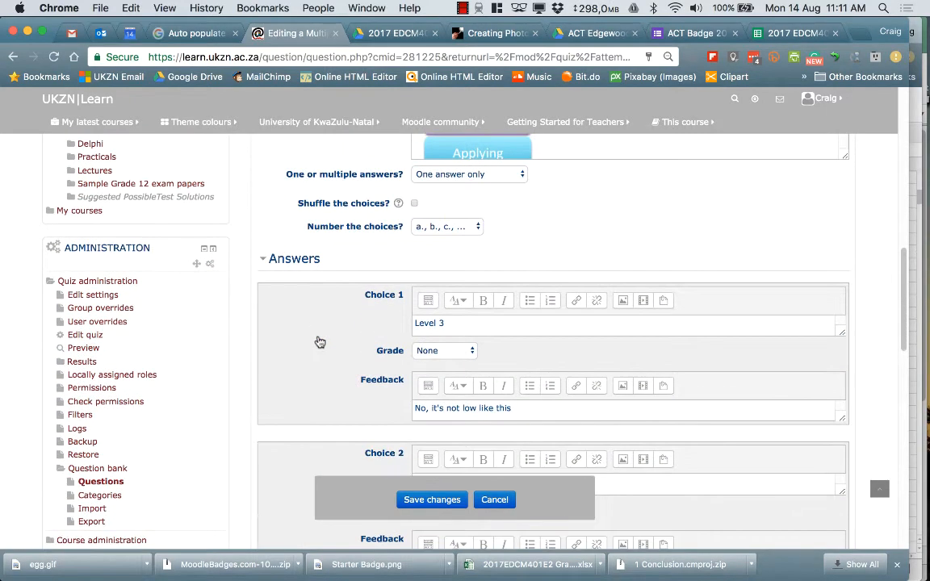
scroll(320, 342, down, 2)
scroll(320, 342, up, 8)
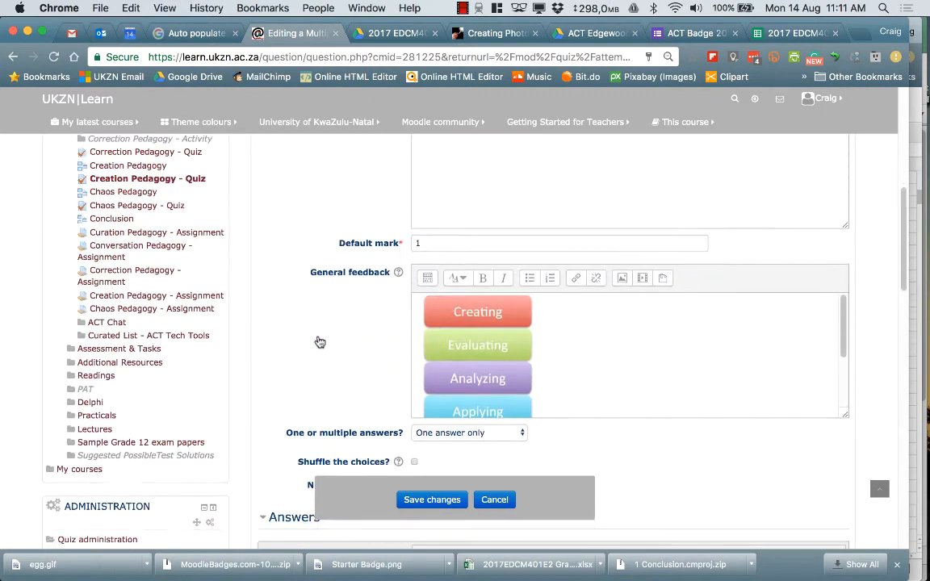
scroll(319, 342, up, 1)
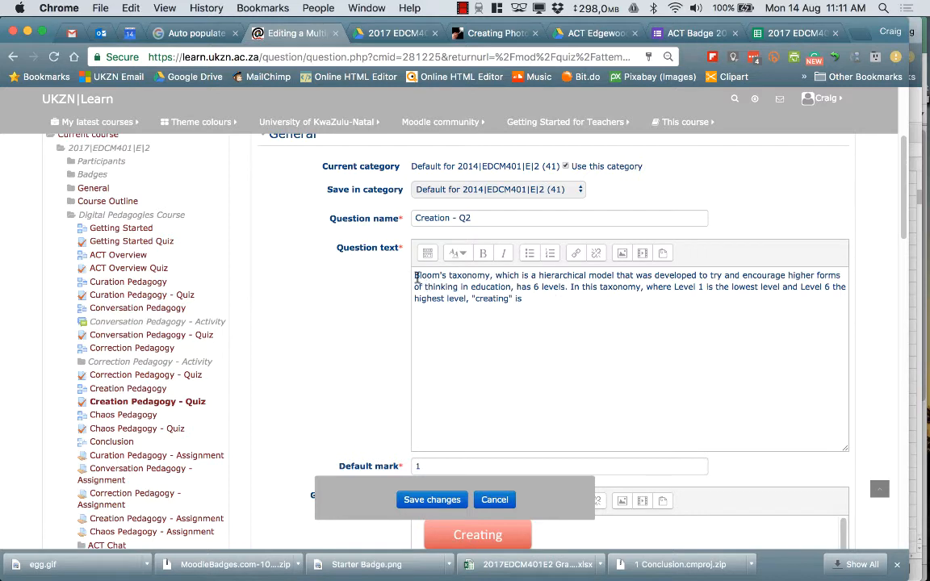
Step: Insert the egg emoticon at the very start of the question text
click(529, 380)
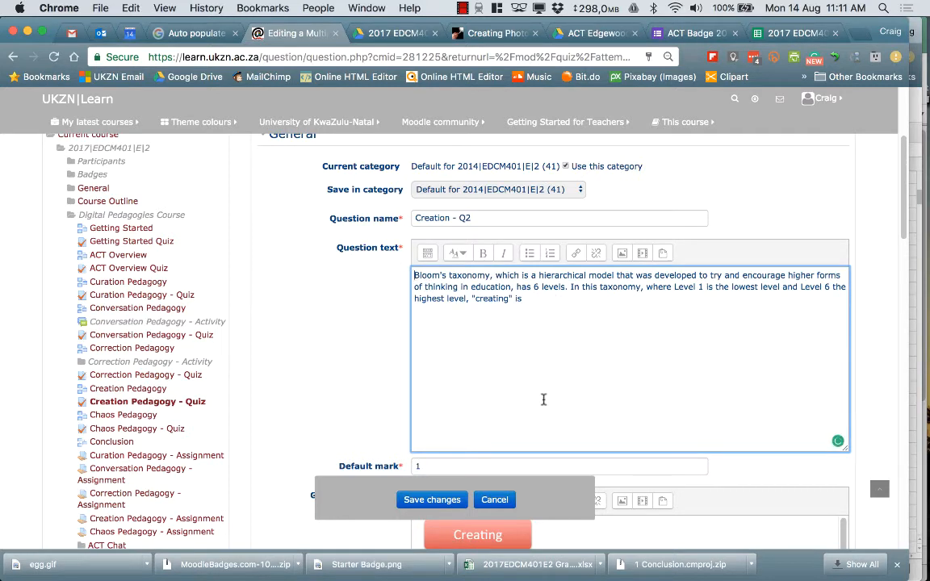
click(427, 254)
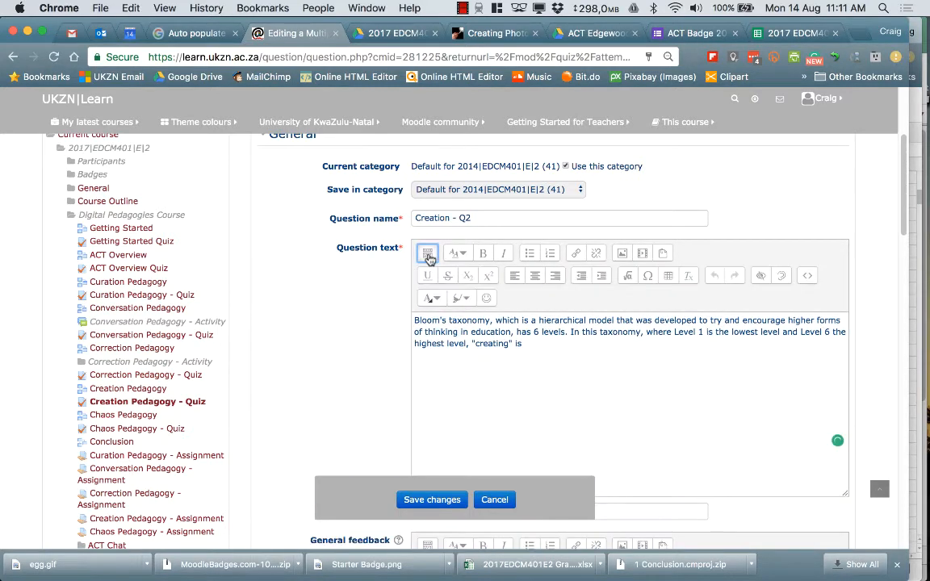
click(486, 298)
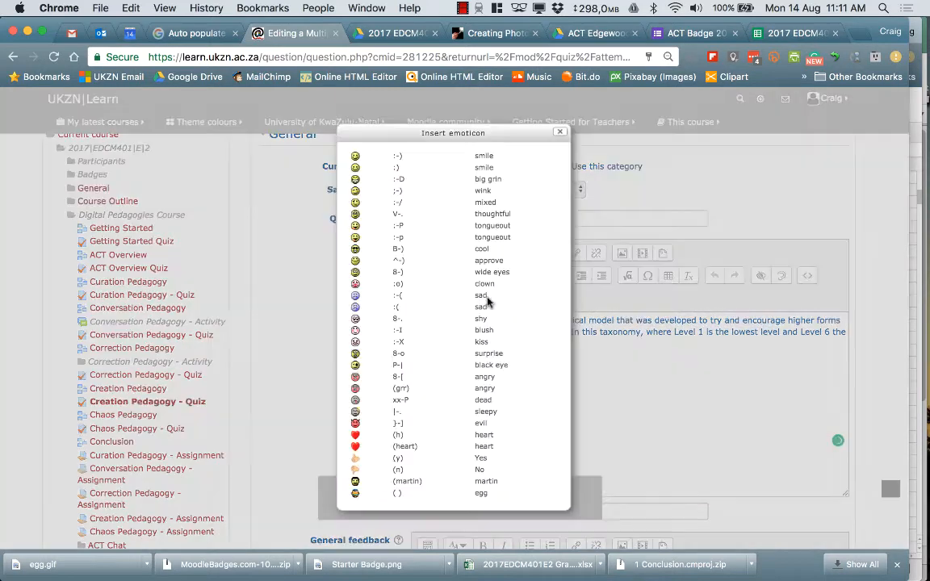
click(355, 494)
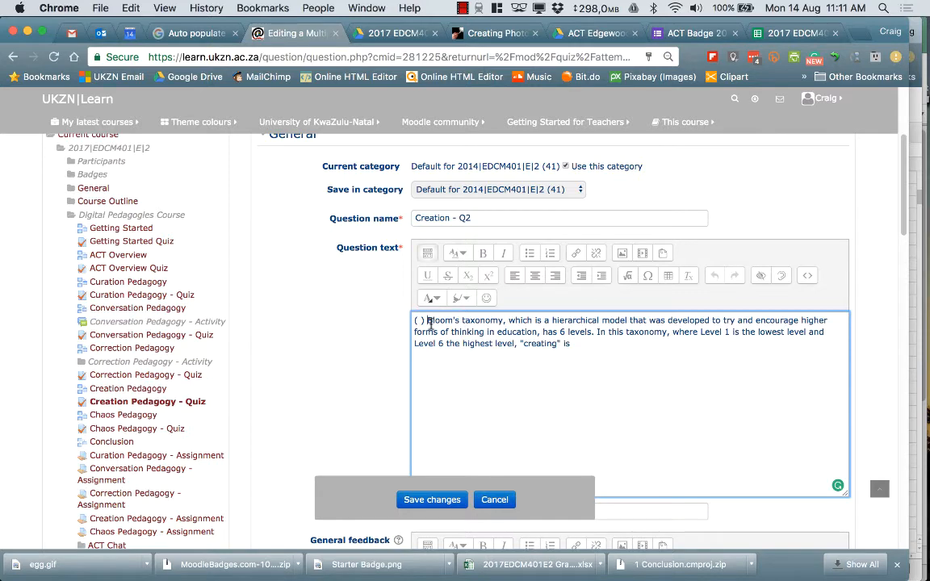
Step: Make a copy of the ACT Badge 20 form named "ACT Badge 21" in the ACT Edgewood folder
click(690, 33)
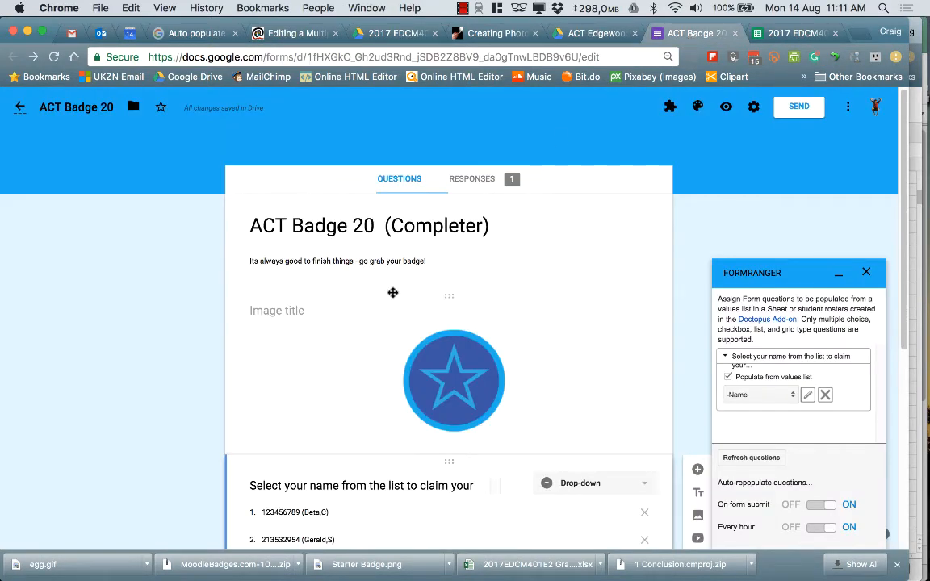
click(848, 106)
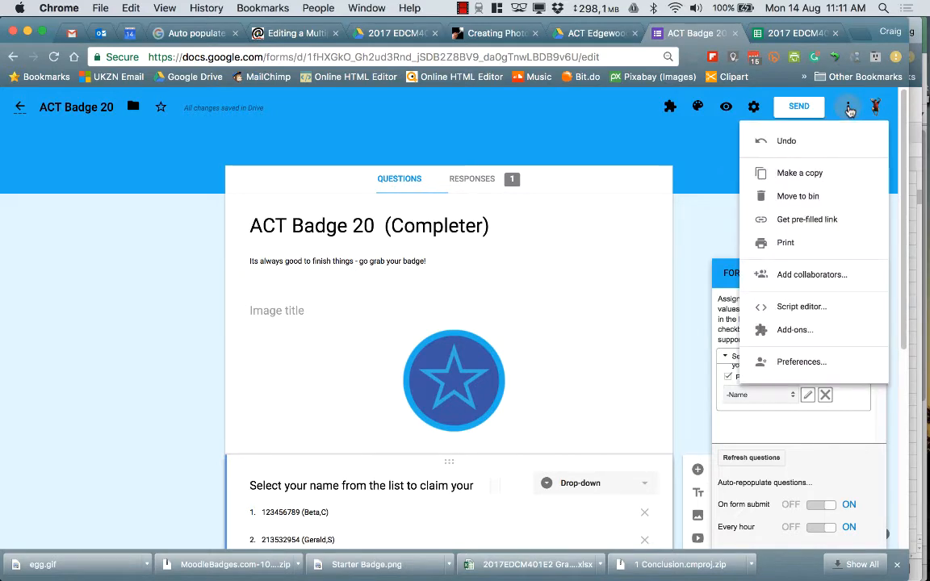
click(791, 175)
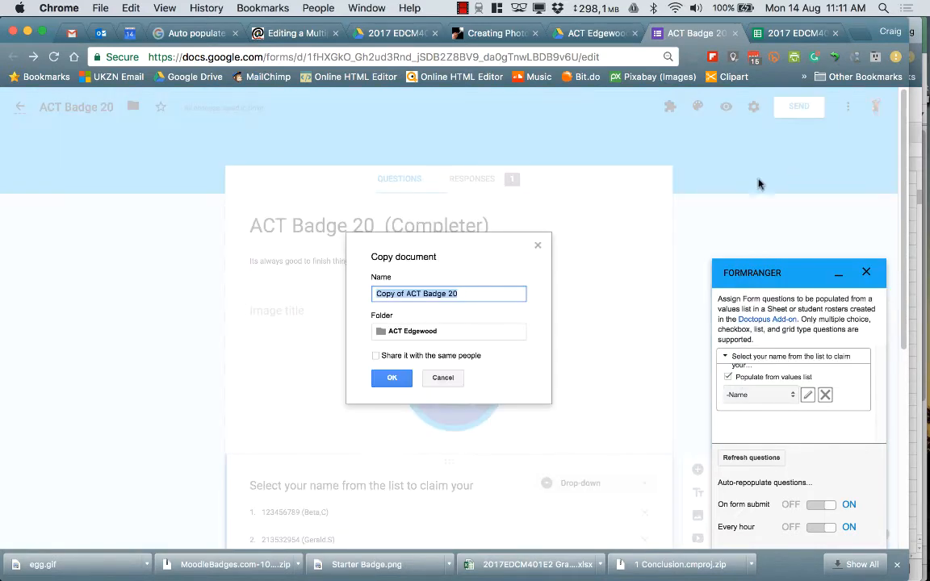
click(407, 294)
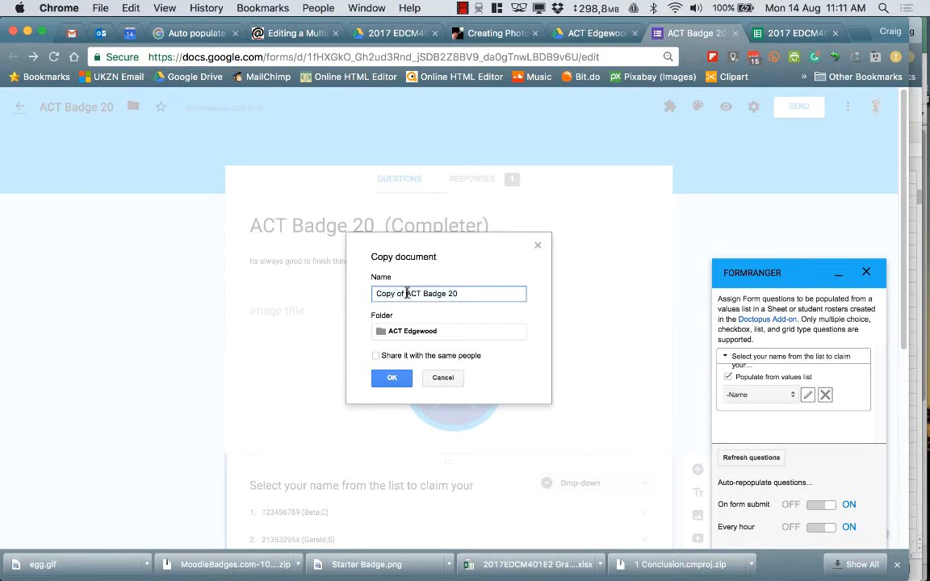
key(BackSpace)
key(BackSpace)
key(BackSpace)
key(BackSpace)
key(BackSpace)
key(BackSpace)
key(BackSpace)
key(BackSpace)
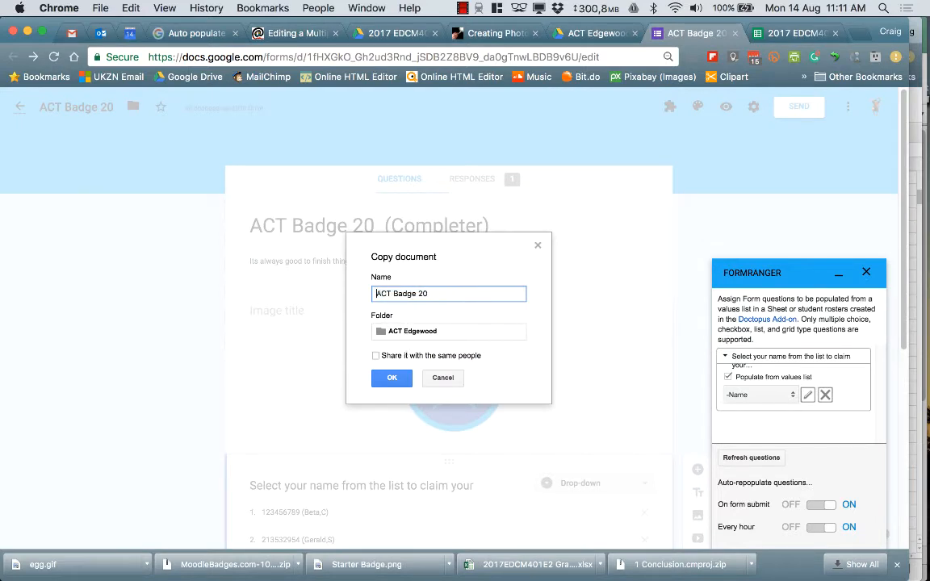
click(433, 294)
click(391, 379)
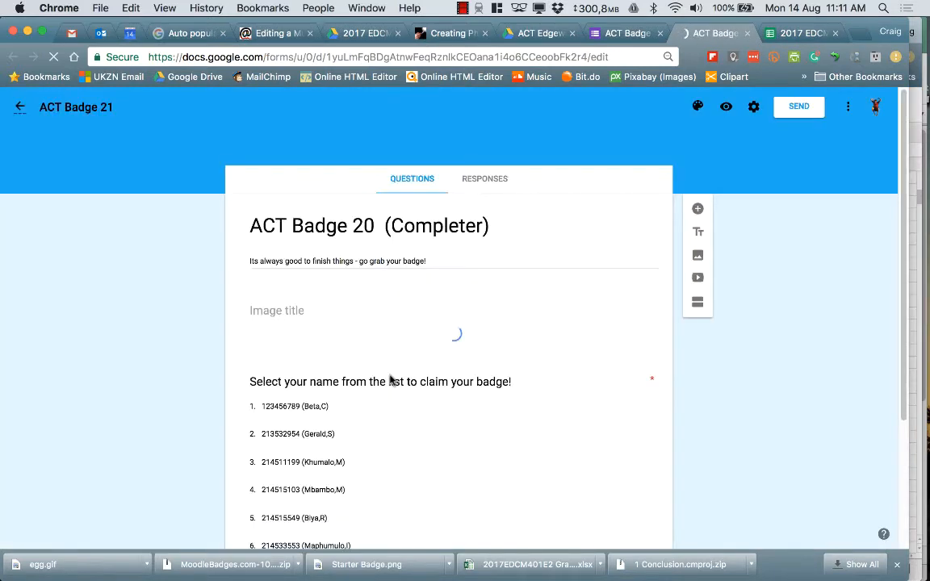
Step: Change the badge number in the copied form's title to 21
triple_click(373, 227)
click(374, 226)
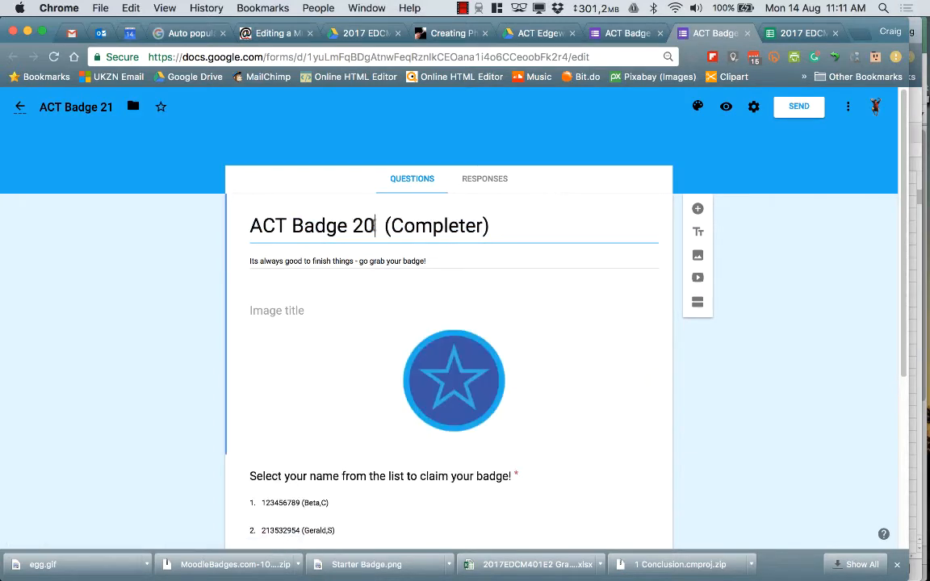
key(BackSpace)
text(1)
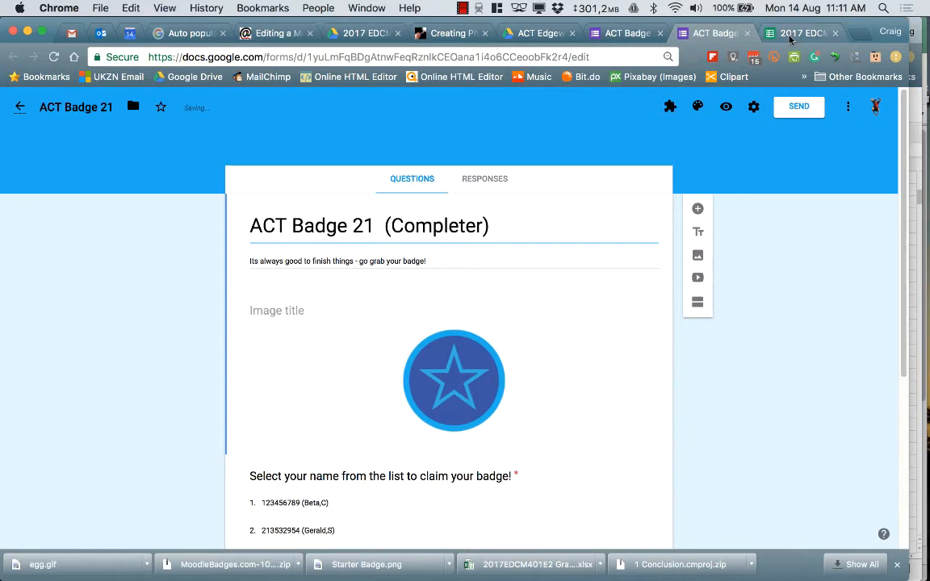
Step: Check the badge names on the Badge List sheet of the 2017 EDCM401E2 spreadsheet and widen the Badge 17 column to fit its header
key(ctrl+Tab)
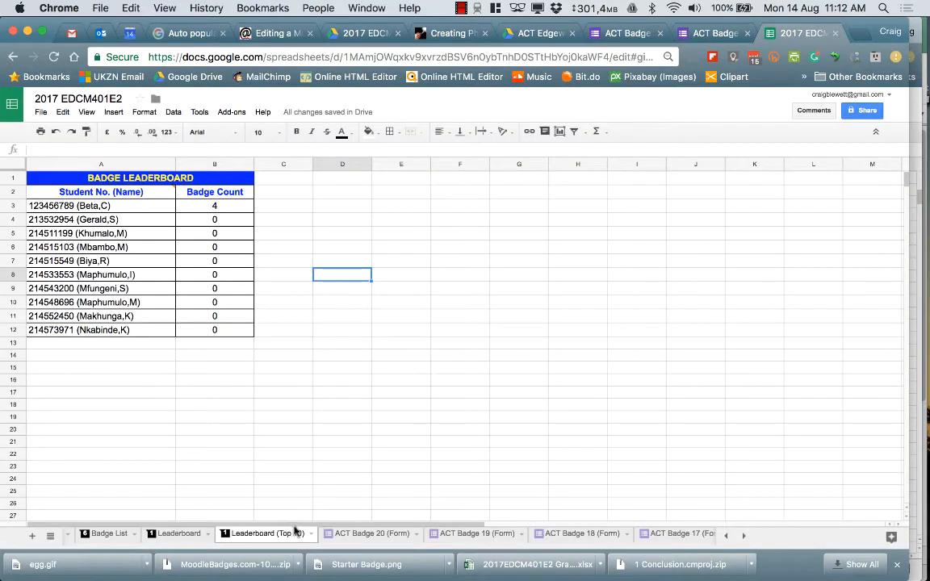
click(368, 533)
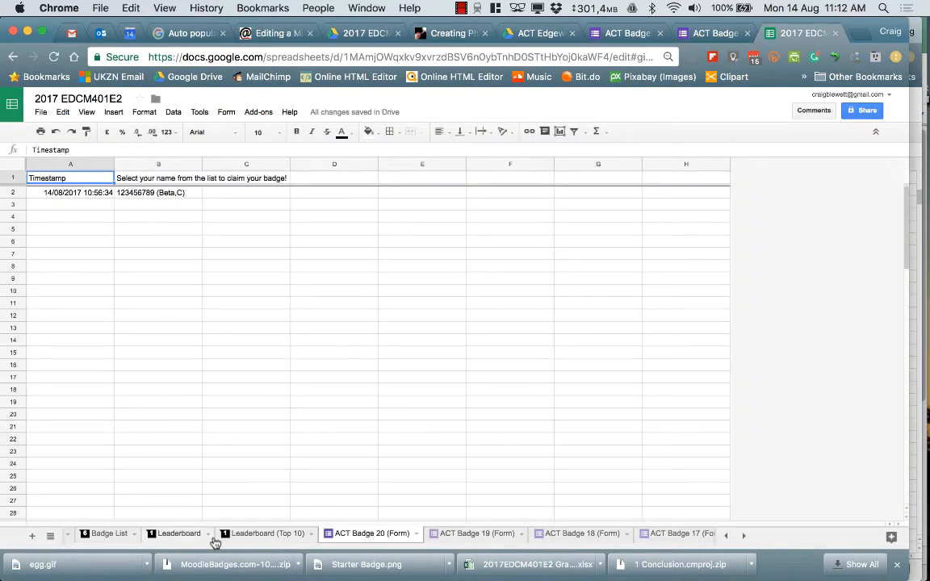
click(113, 535)
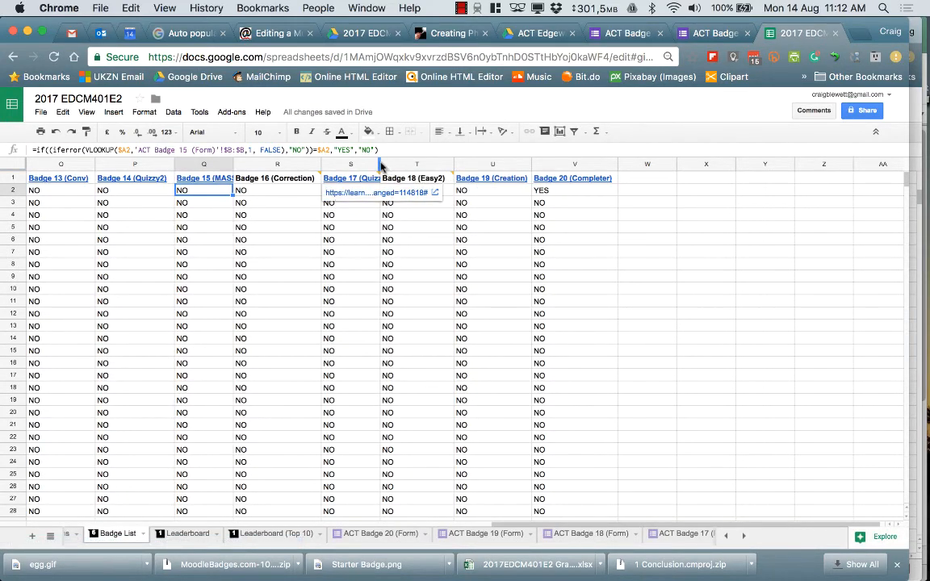
drag(380, 164, 398, 165)
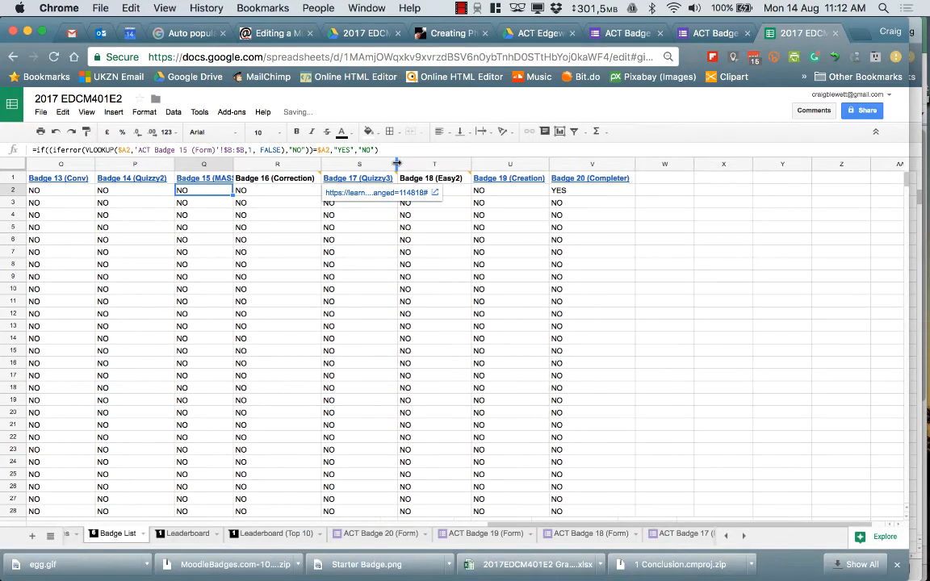
Step: Replace the bracketed badge name in the ACT Badge 21 form's title with "Quizzy4"
click(703, 33)
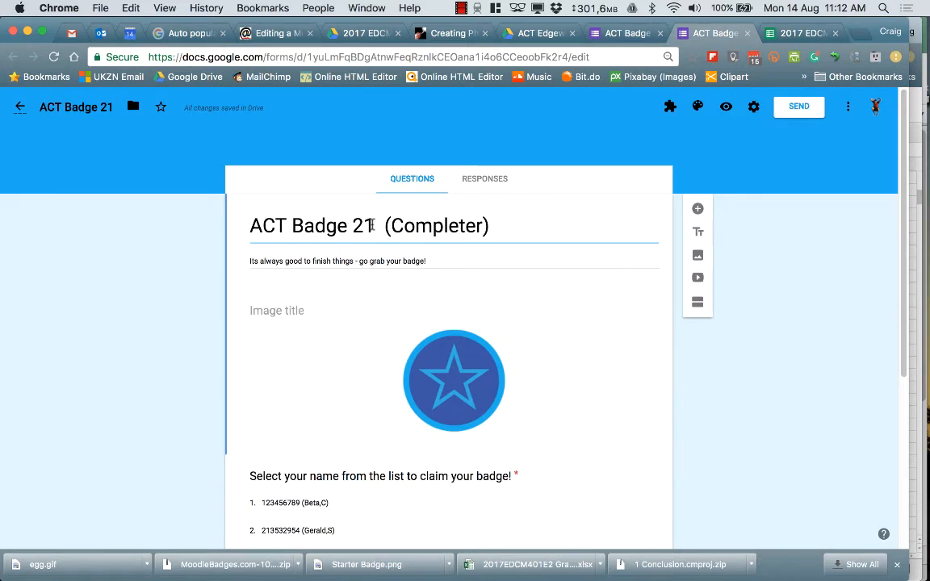
double_click(457, 225)
text(Quizz)
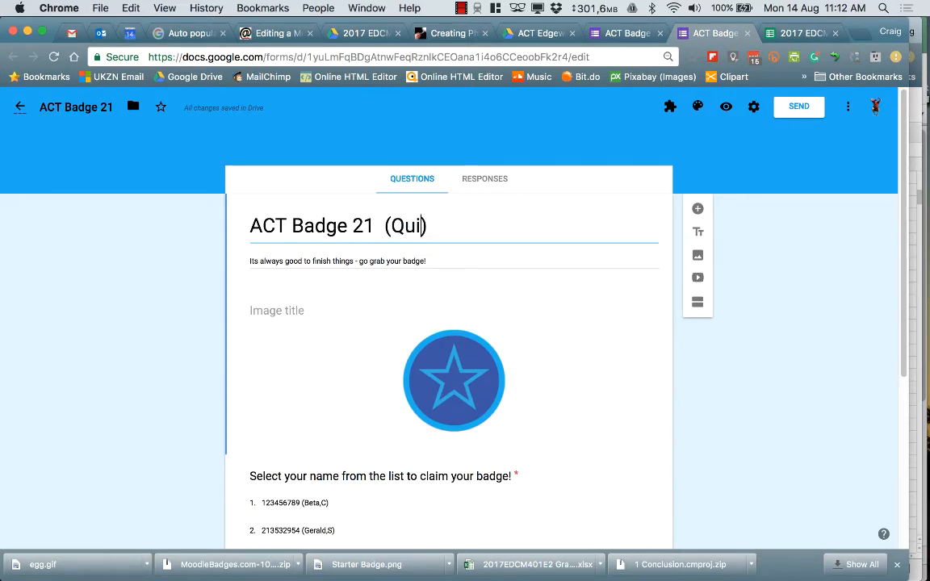
text(y4)
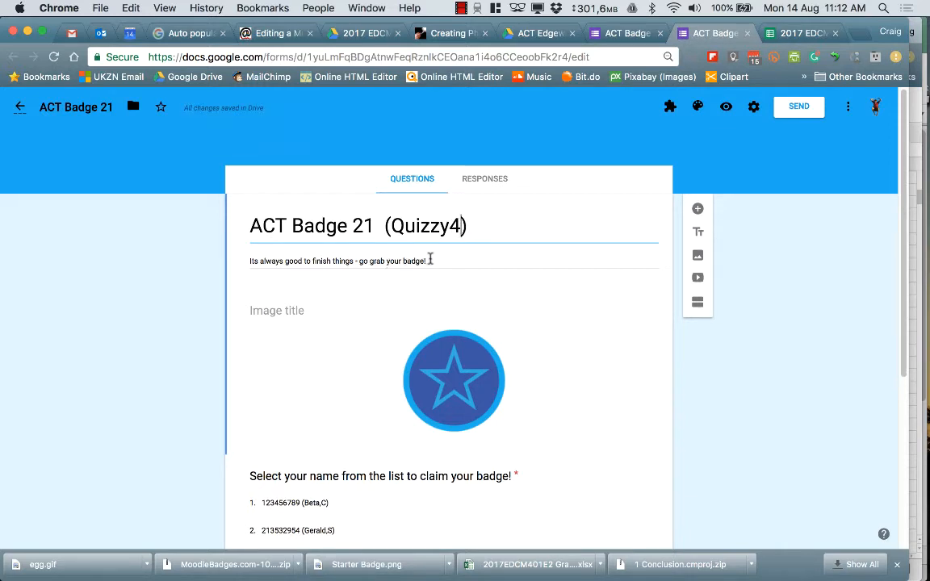
Step: Replace the form description with "You are doing well with these quizzes and finding all the badges. Grab your badge"
triple_click(429, 258)
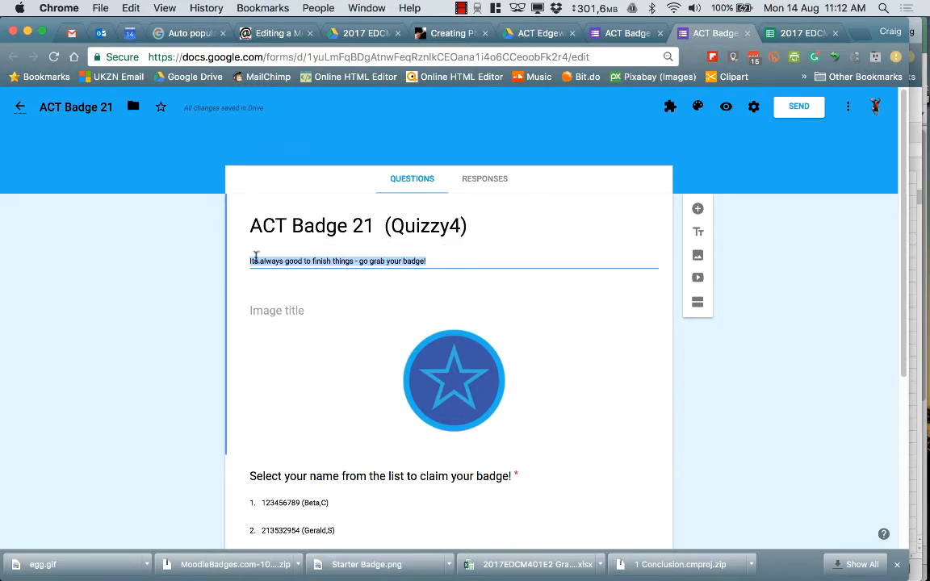
text(You are doing well with t)
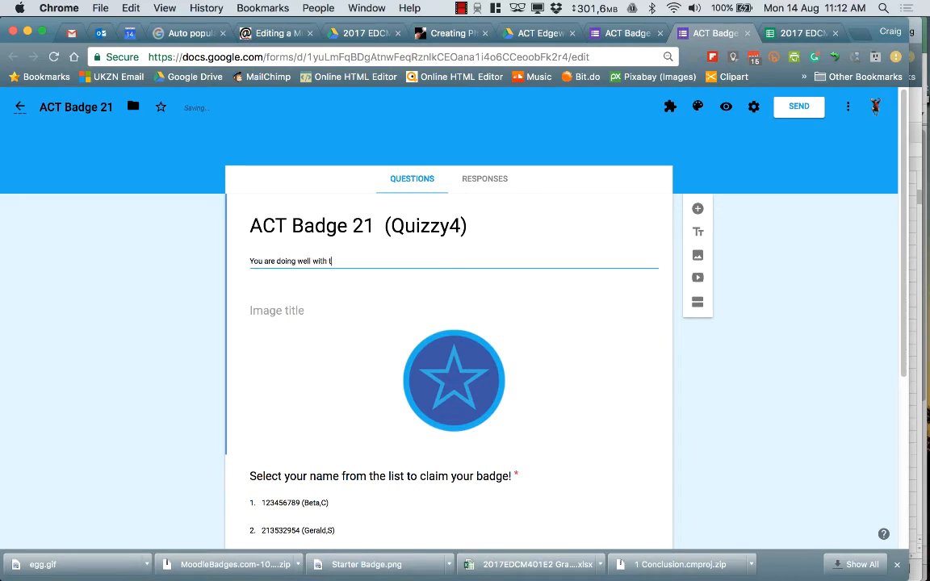
text(hese quizzes)
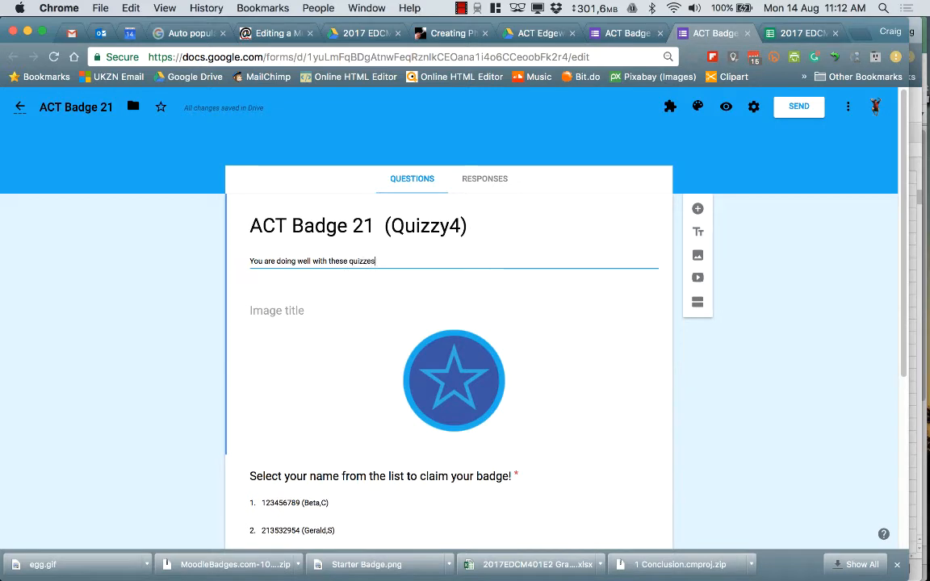
text( and finding all the badges. grab y)
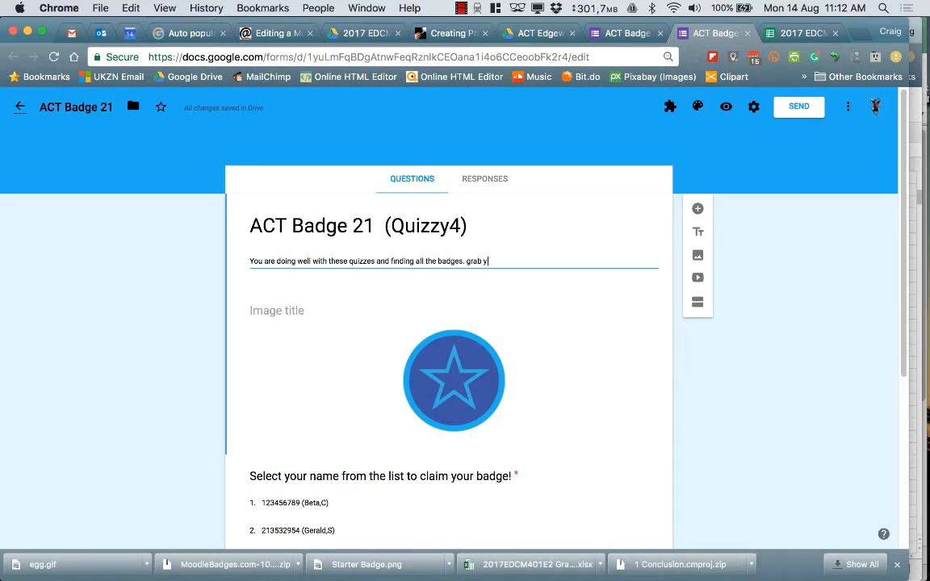
key(BackSpace)
key(BackSpace)
key(BackSpace)
text(ge)
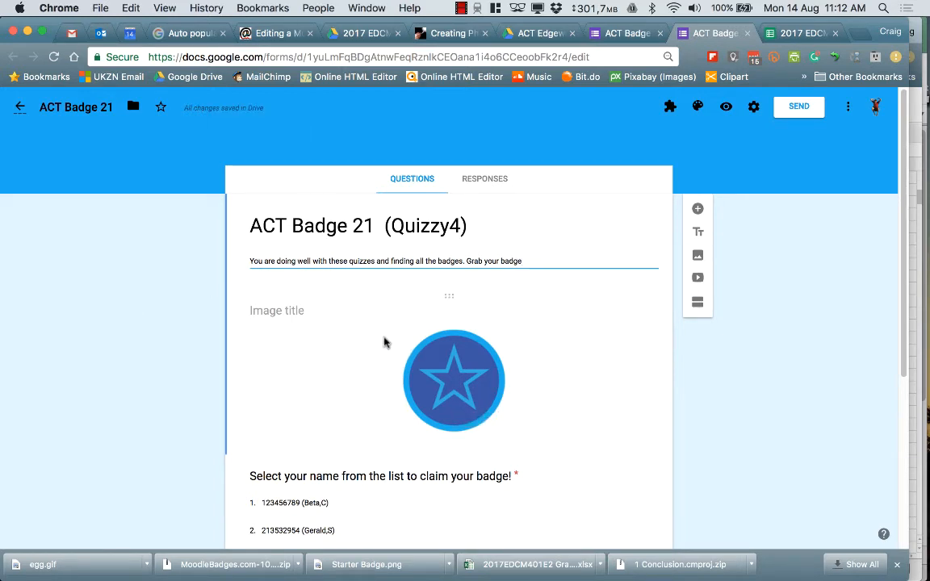
Step: Preview 21-Quizzy4.png in the Badges folder and replace the ACT Badge 21 form's badge image with it
key(super+Tab)
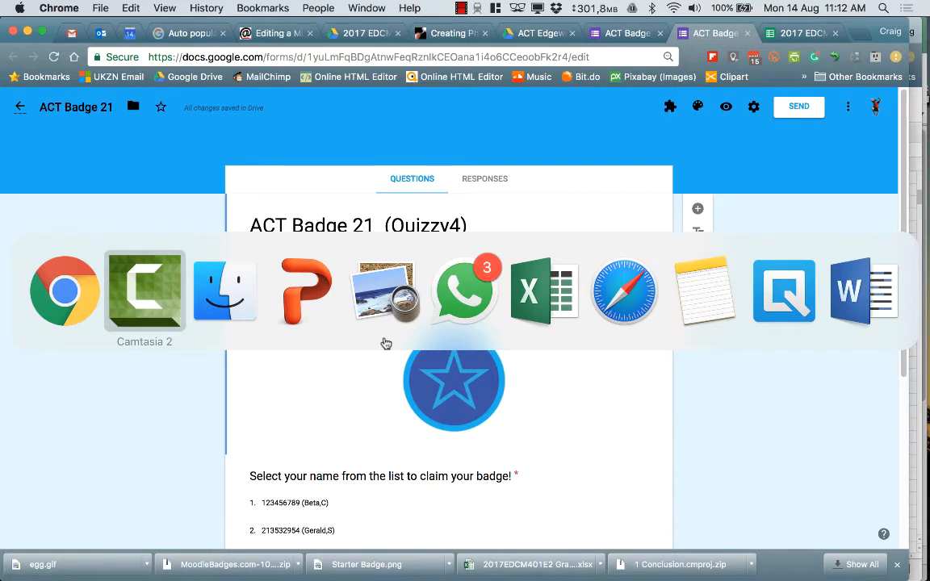
key(super+Tab)
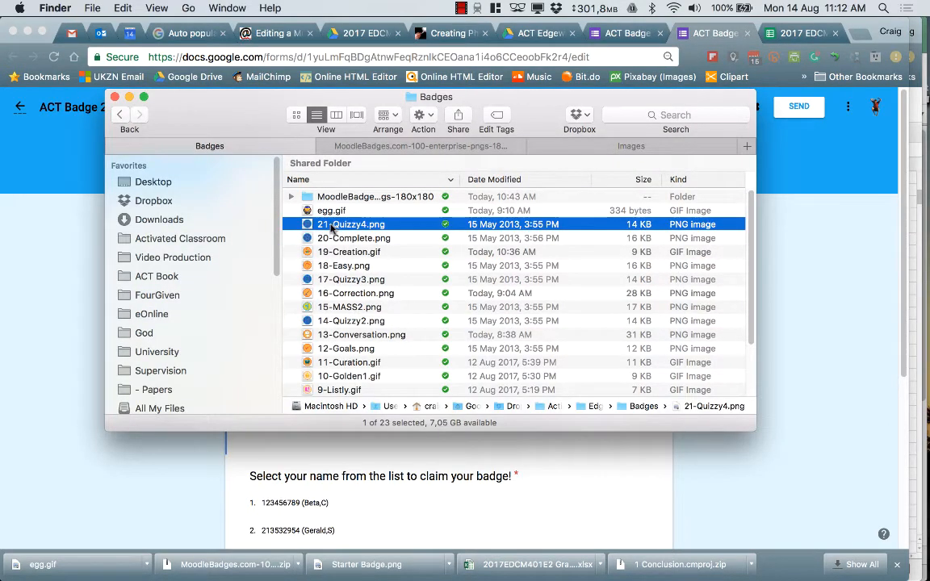
key(space)
key(space)
key(super+Tab)
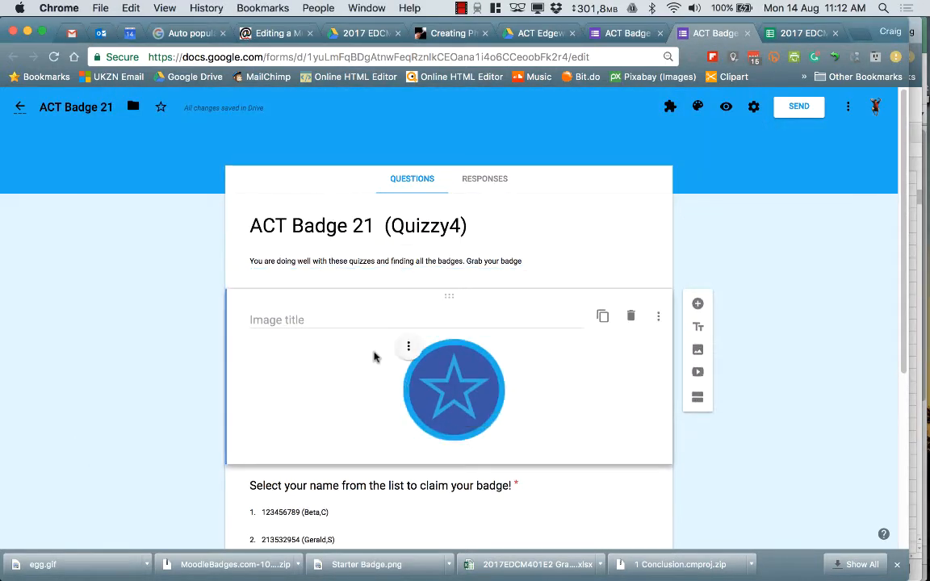
click(409, 346)
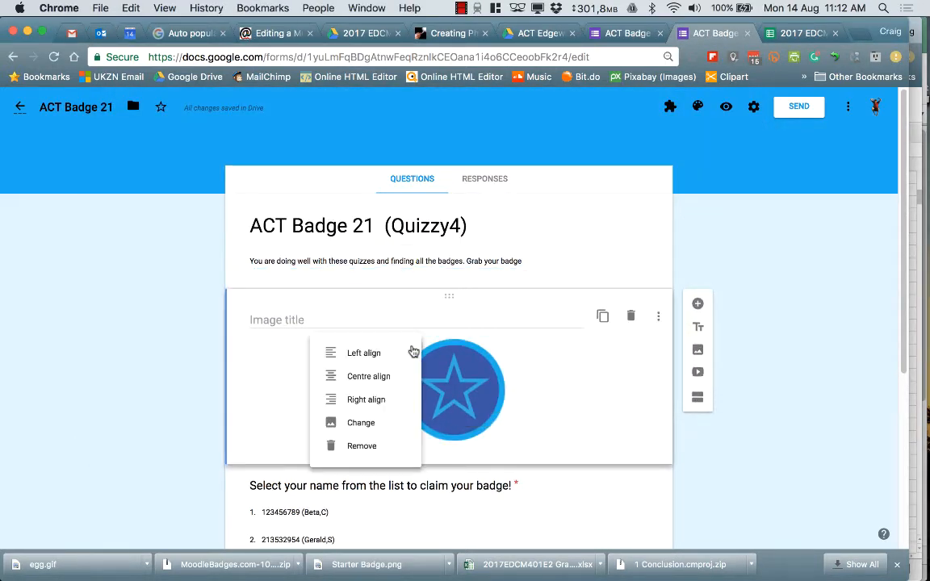
click(370, 424)
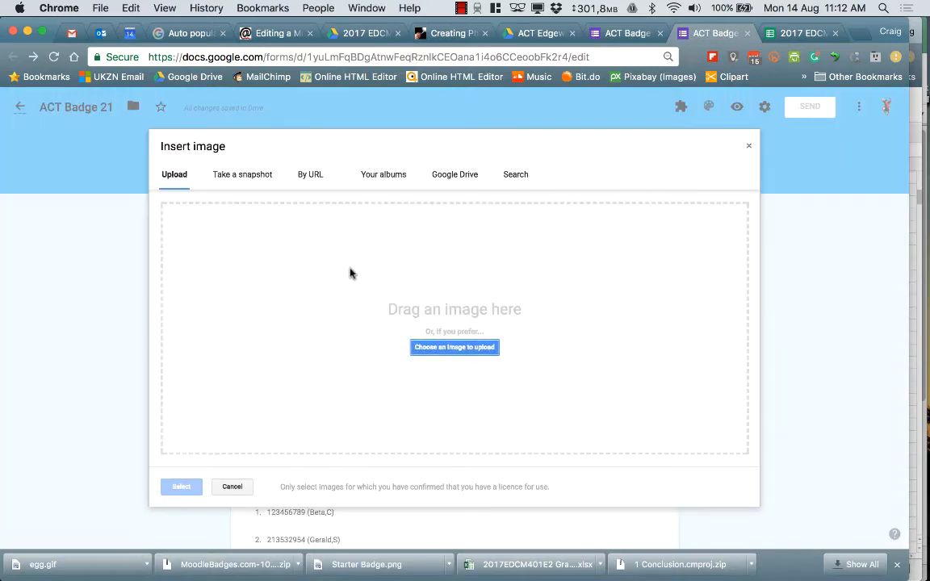
key(super+Tab)
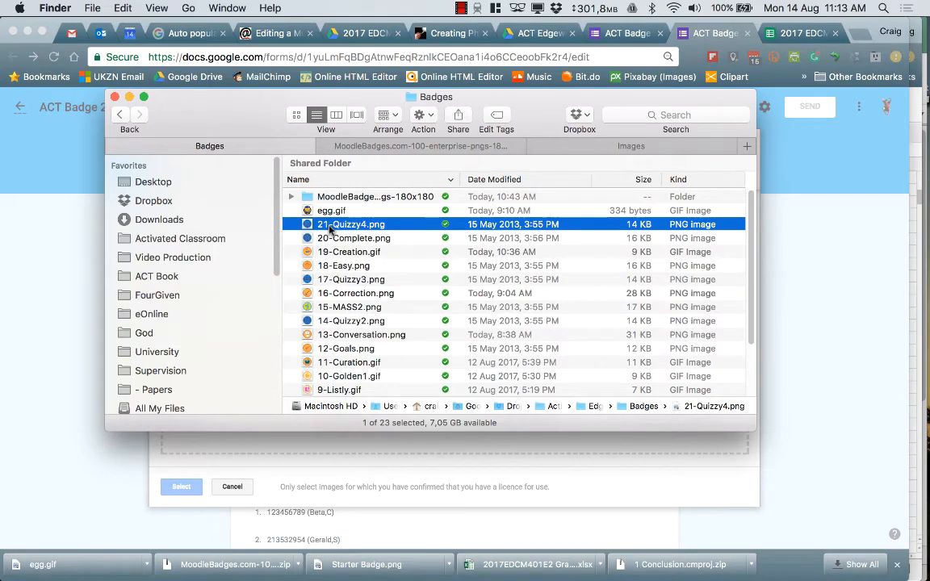
drag(329, 229, 312, 452)
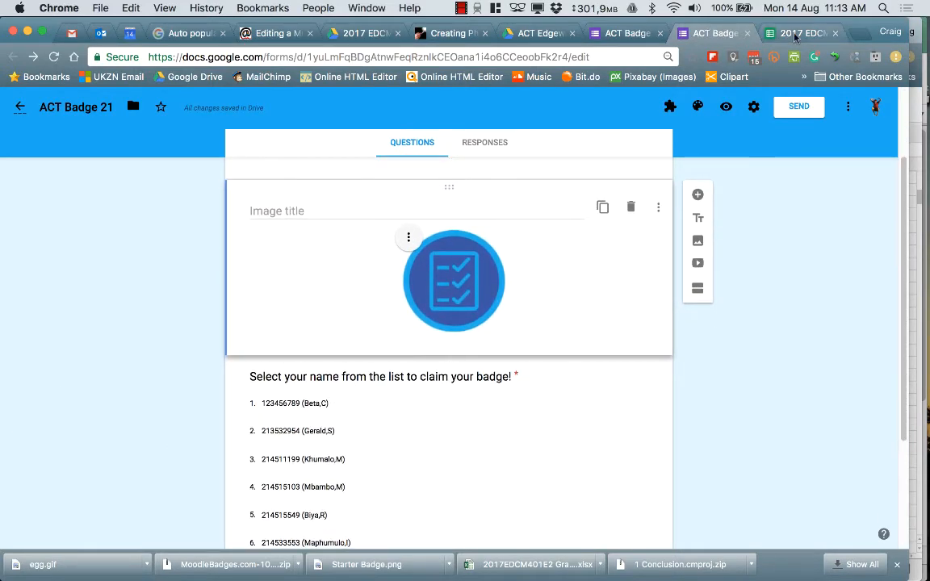
Step: Examine the Student Names (Import) and Student Names (Sorted) sheets of the 2017 EDCM401E2 spreadsheet, including the formula in cell A2 of each
click(794, 34)
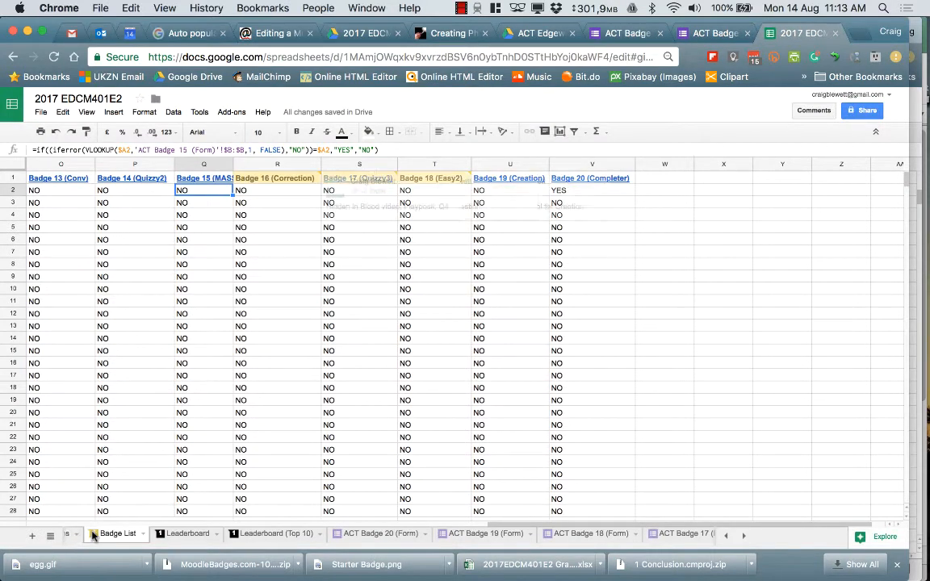
scroll(93, 536, left, 3)
click(226, 536)
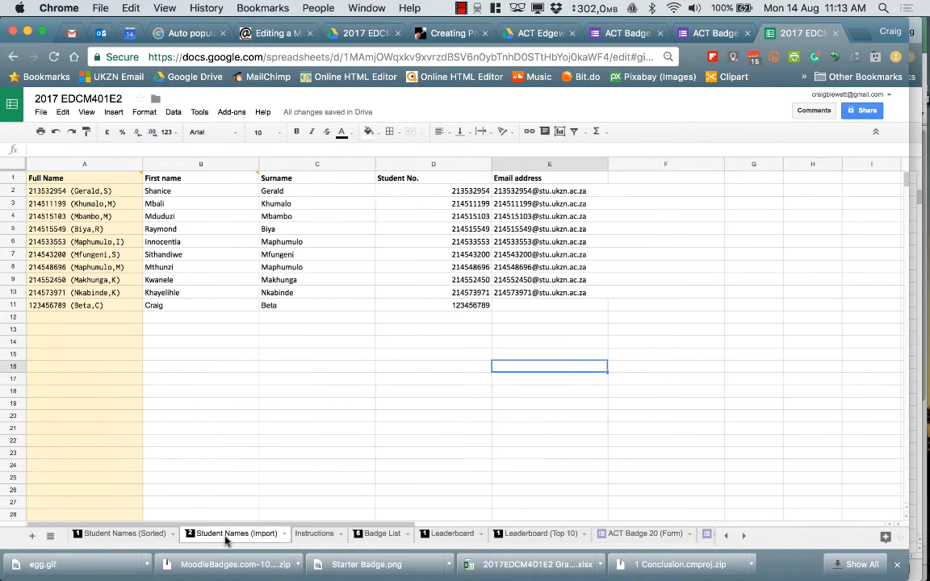
click(319, 395)
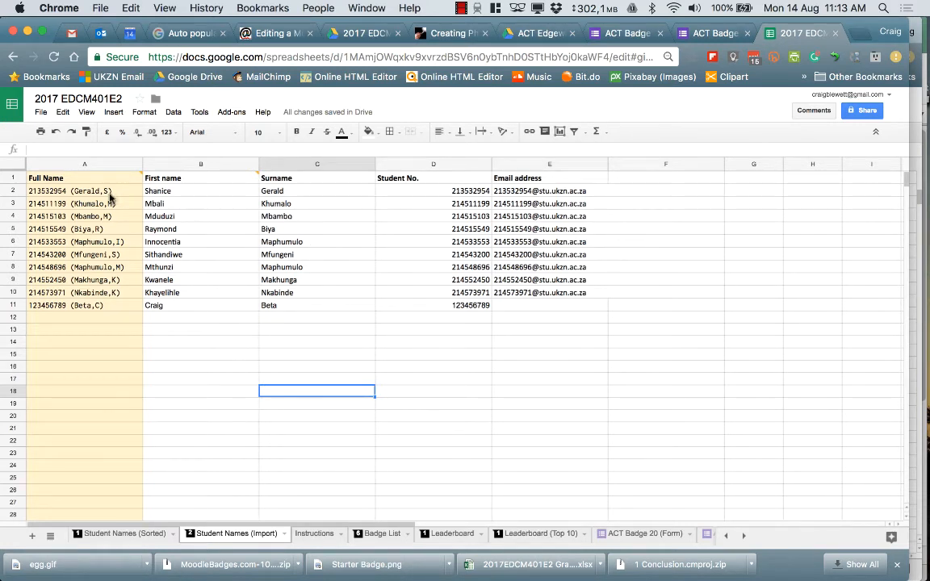
click(68, 192)
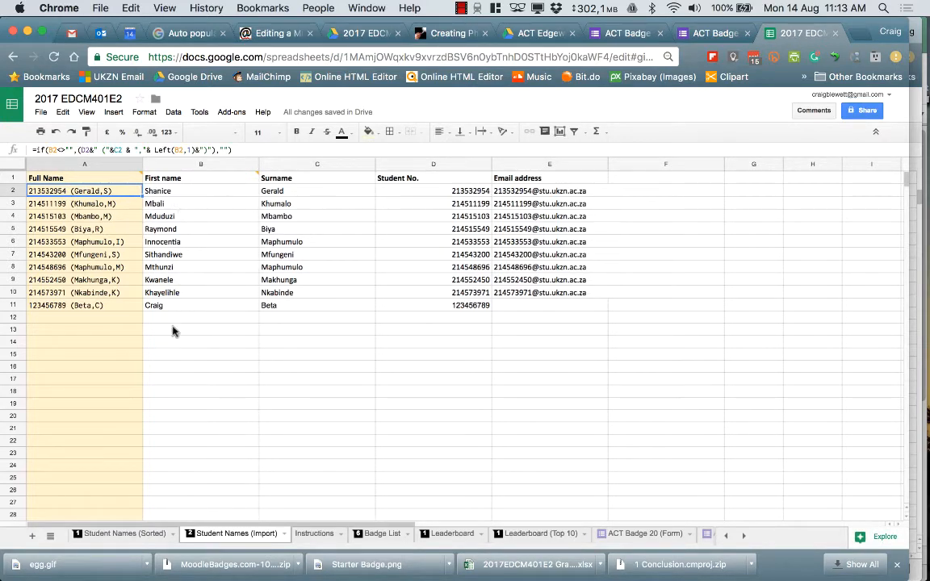
click(119, 535)
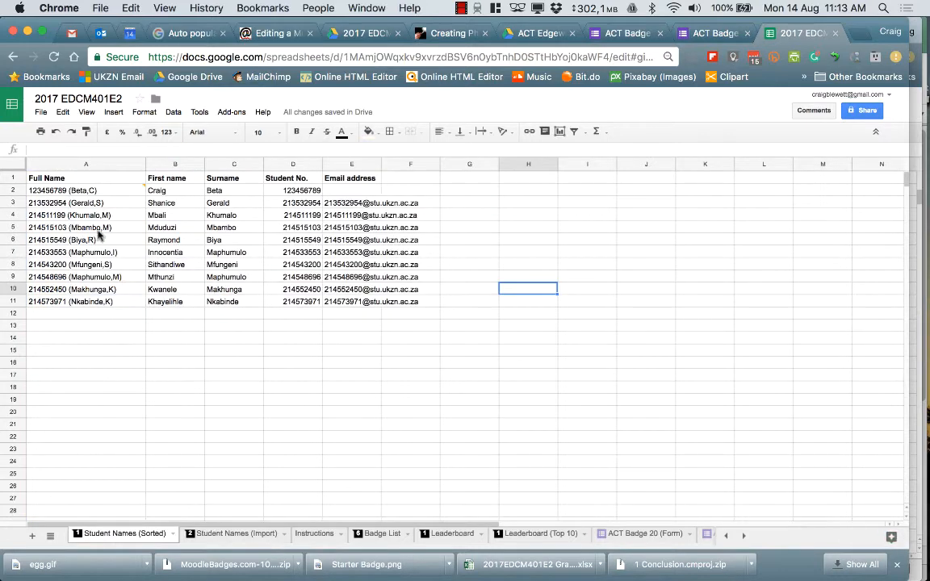
click(65, 191)
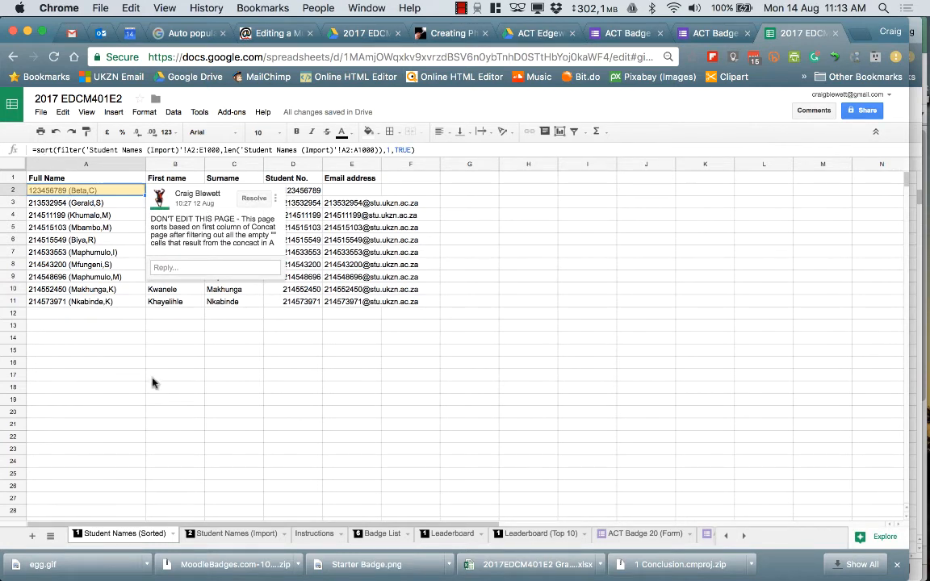
click(191, 416)
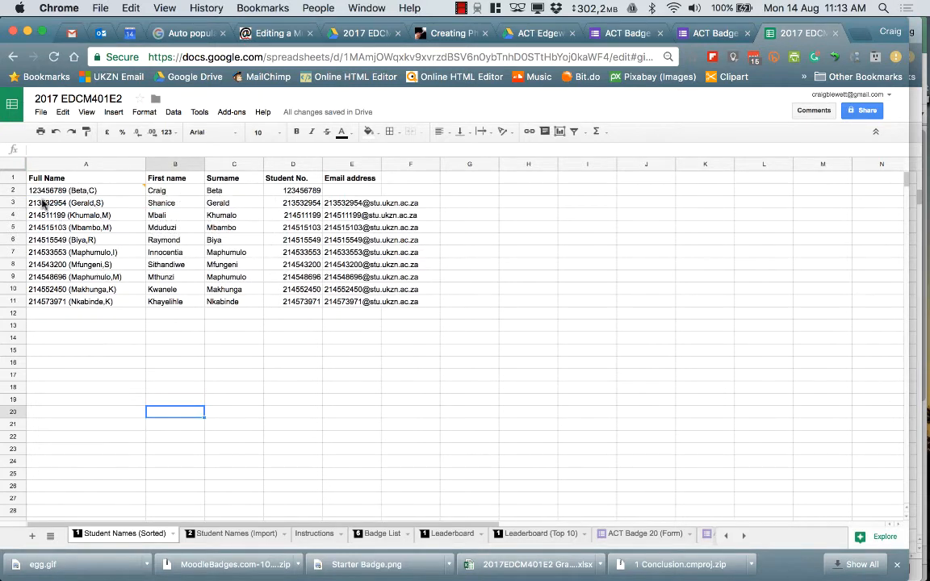
mouse_move(37, 195)
Step: Return to the ACT Badge 21 form and clear all student entries from the name-selection drop-down question
click(692, 35)
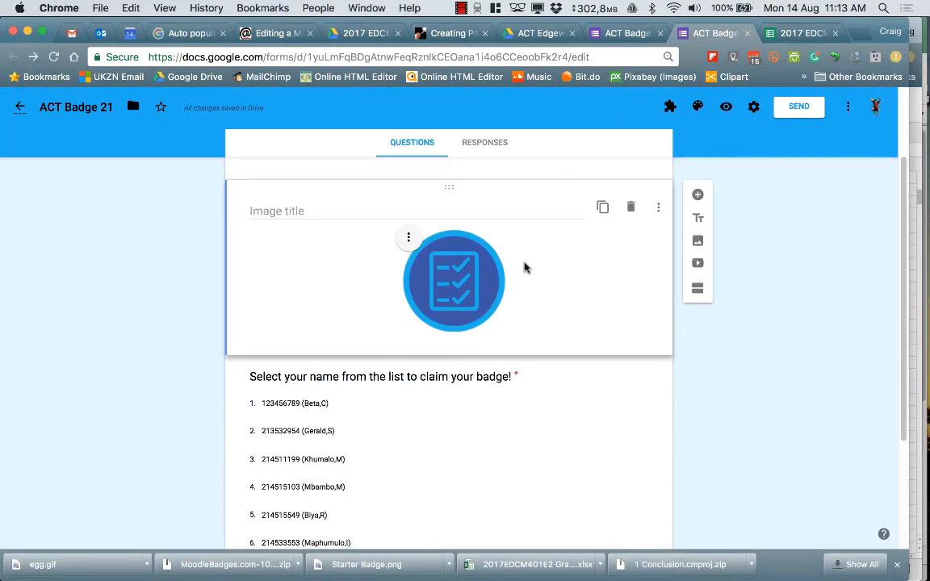
scroll(496, 256, up, 2)
scroll(498, 256, down, 3)
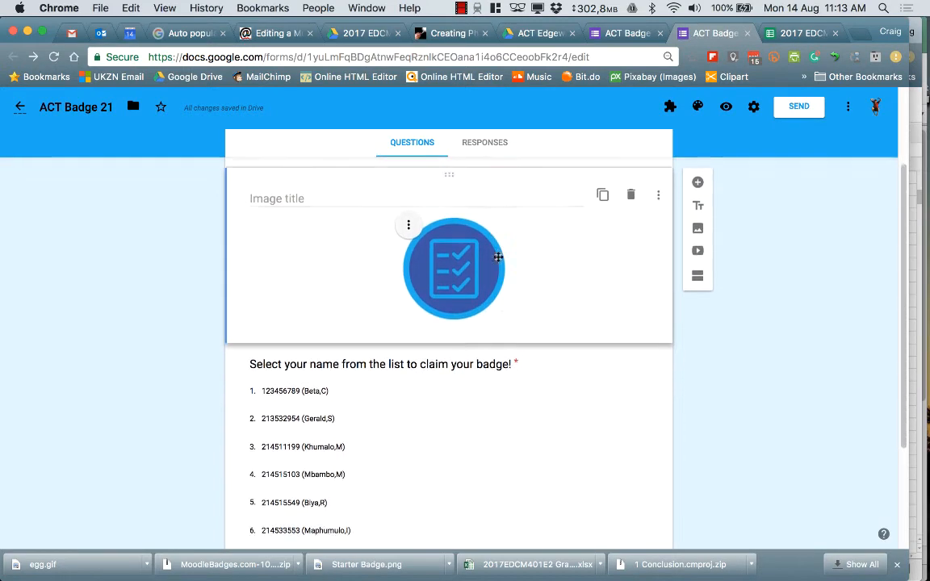
click(592, 346)
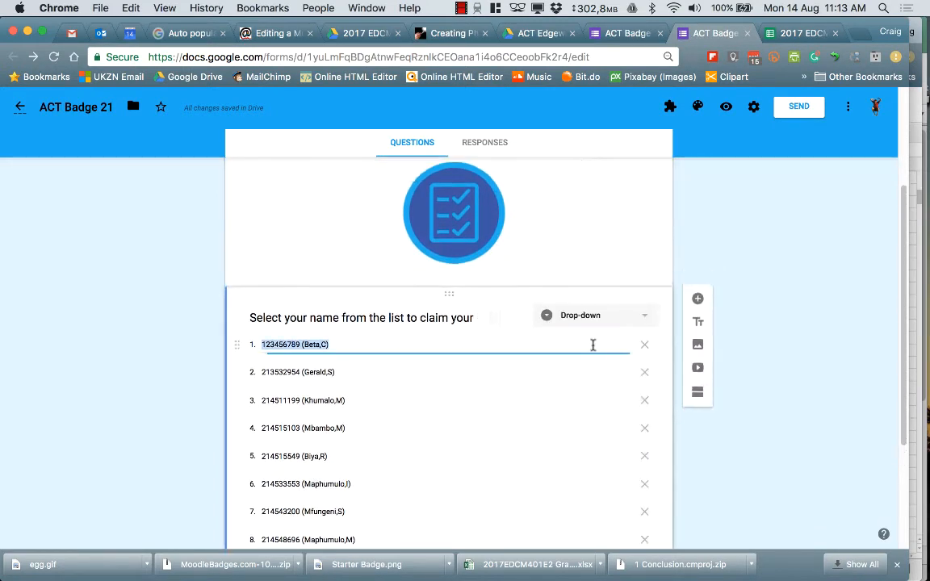
click(647, 348)
click(647, 347)
click(647, 347)
click(646, 346)
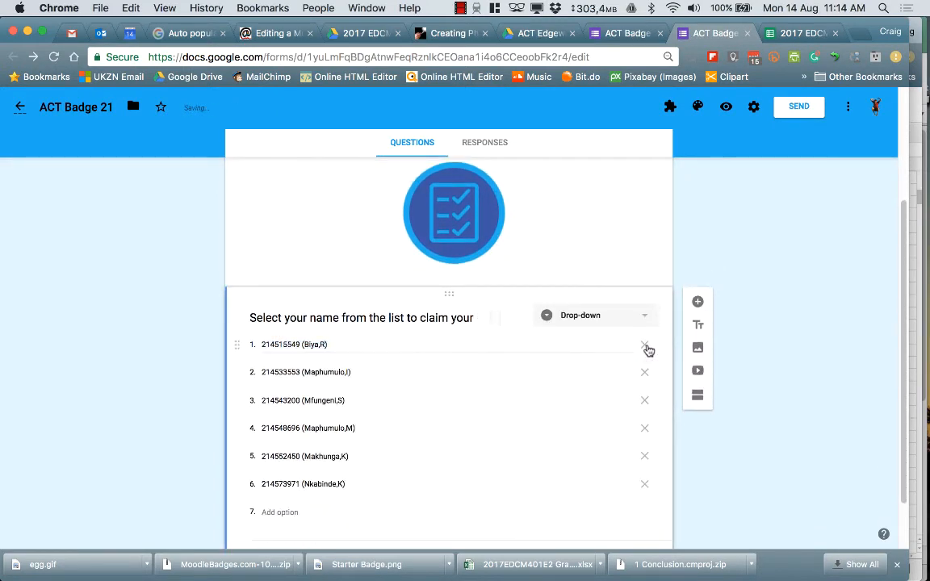
click(646, 346)
click(646, 346)
click(646, 347)
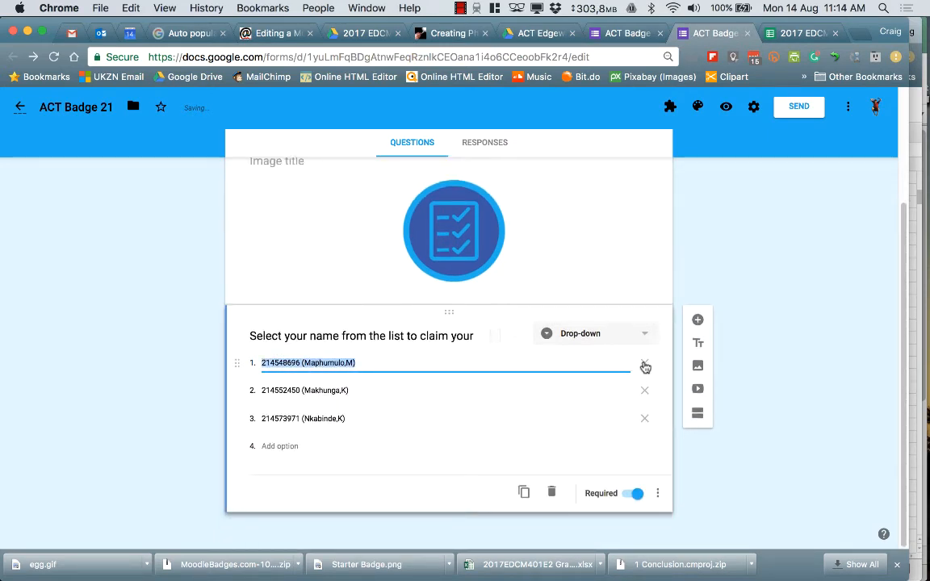
click(644, 364)
click(646, 388)
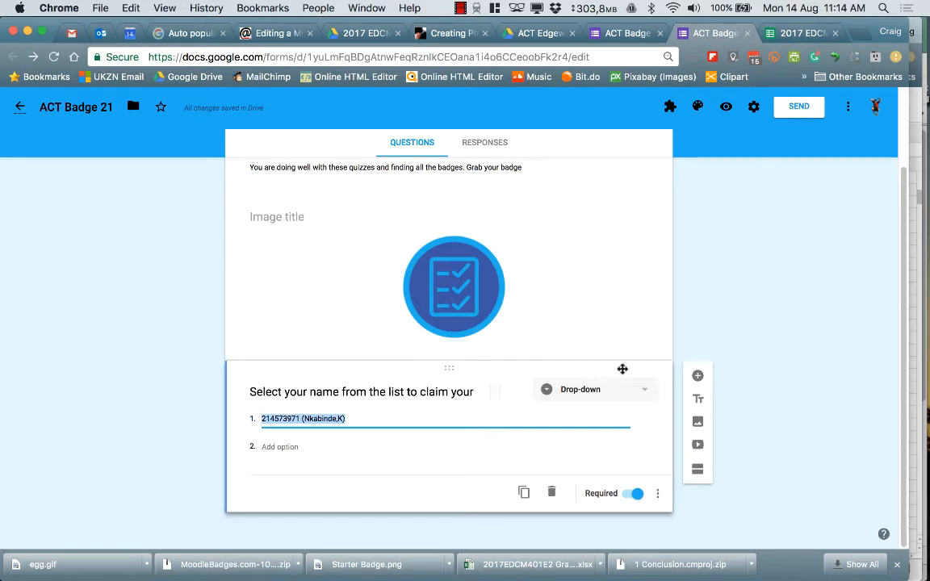
key(BackSpace)
Step: Start the formRanger add-on for the form and check the Student Names (Sorted) sheet that holds the source names
click(670, 107)
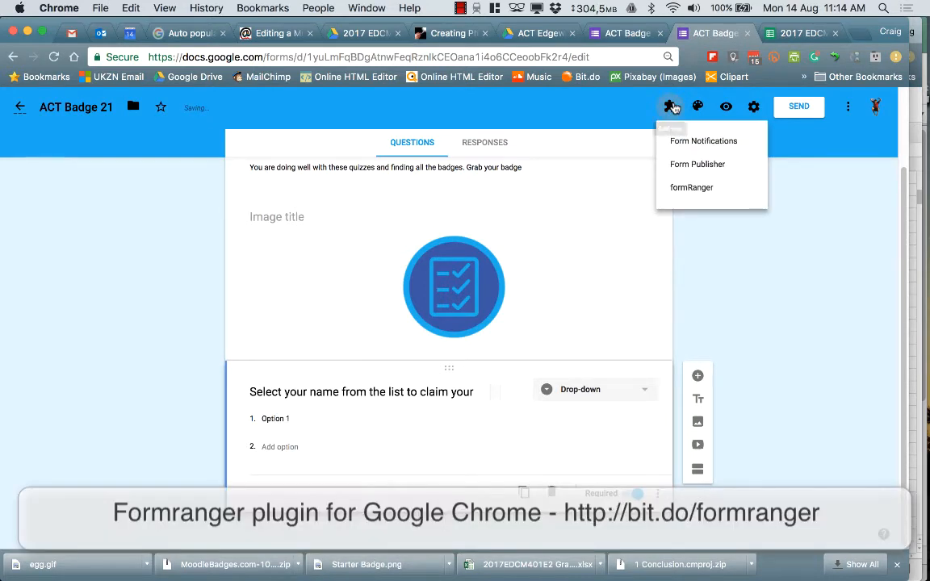
click(691, 189)
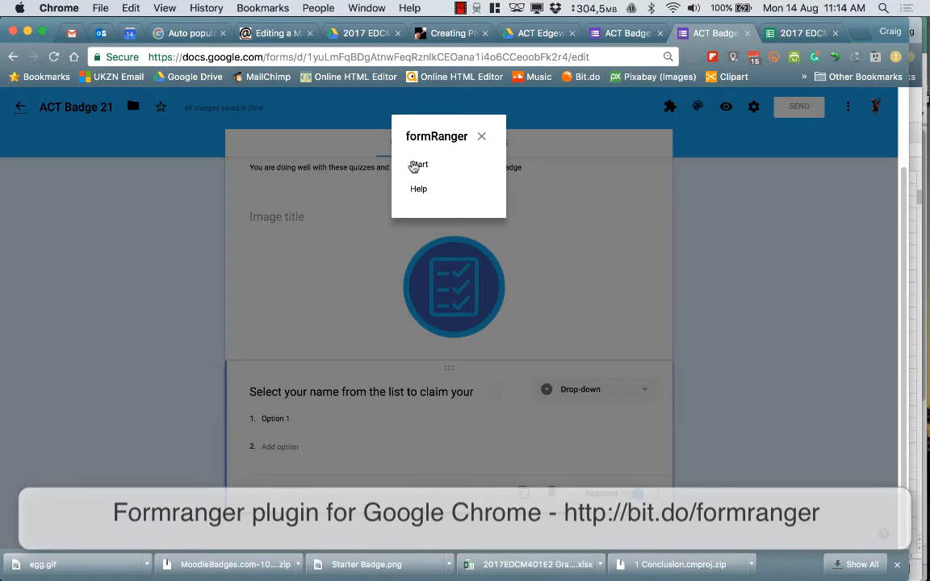
click(417, 164)
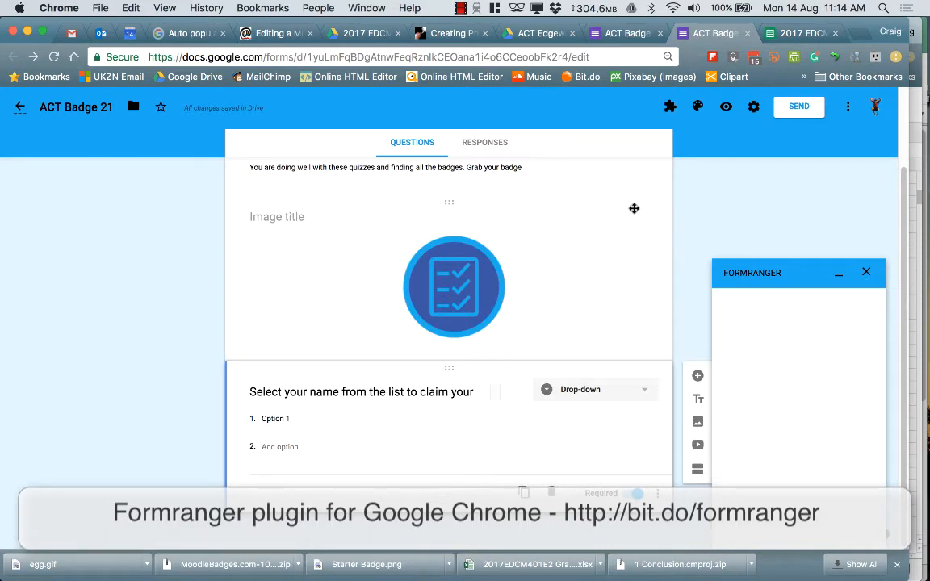
click(802, 33)
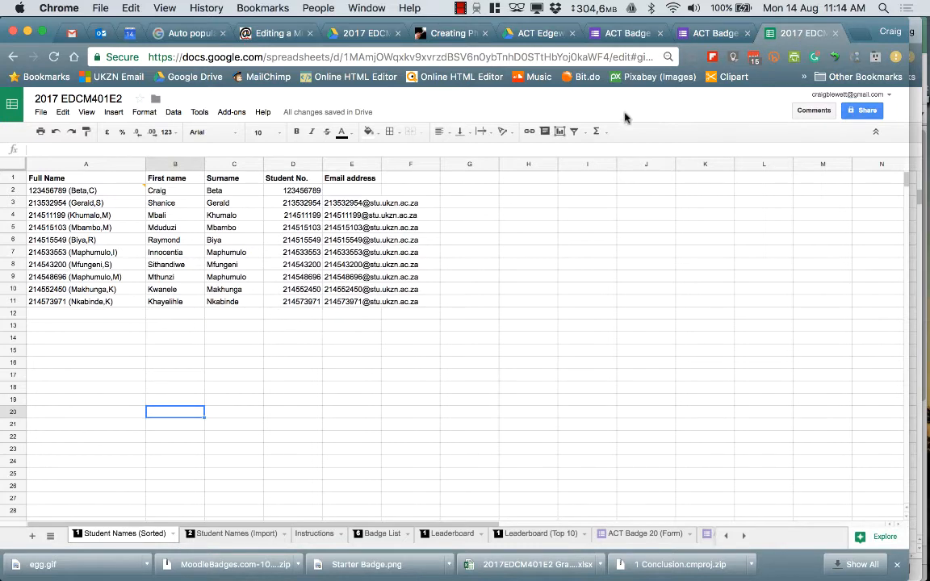
click(687, 33)
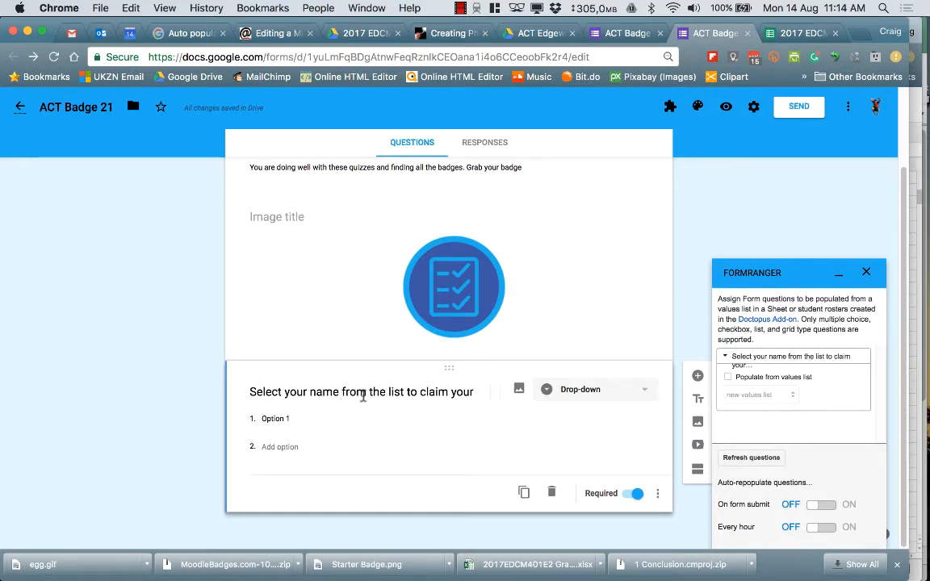
Step: Set the name question to populate from the 2017 EDCM401E2 spreadsheet, using the Student Names (Sorted) sheet and the Full Name column
click(728, 378)
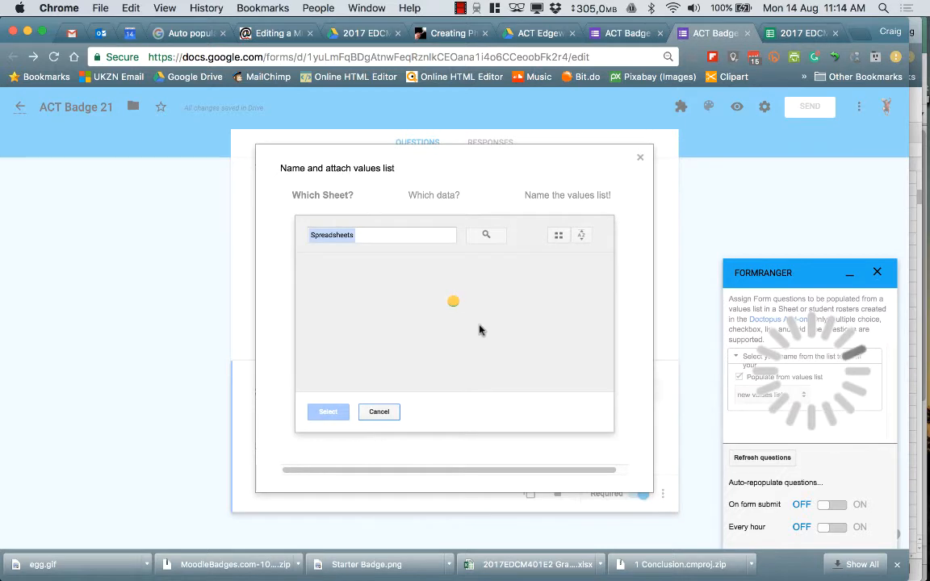
click(388, 350)
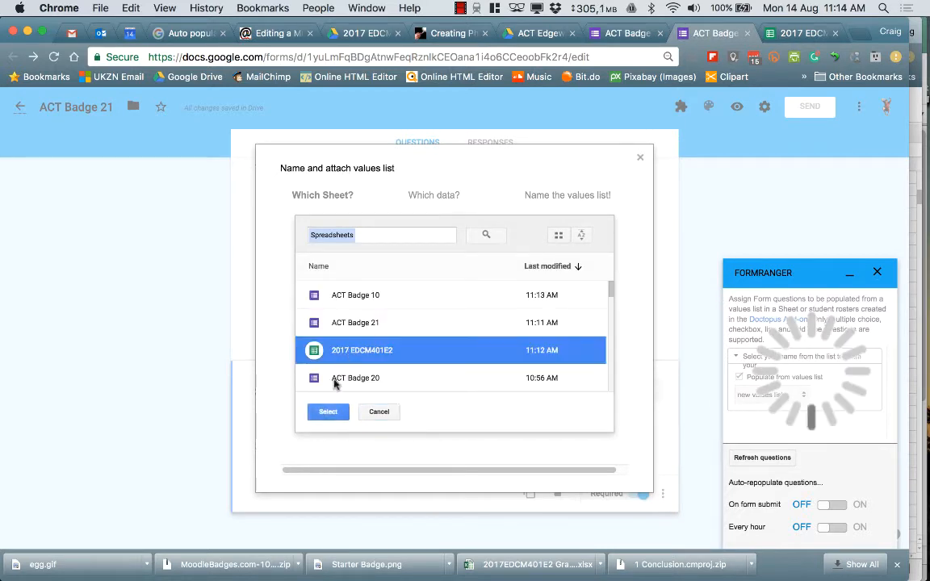
click(328, 413)
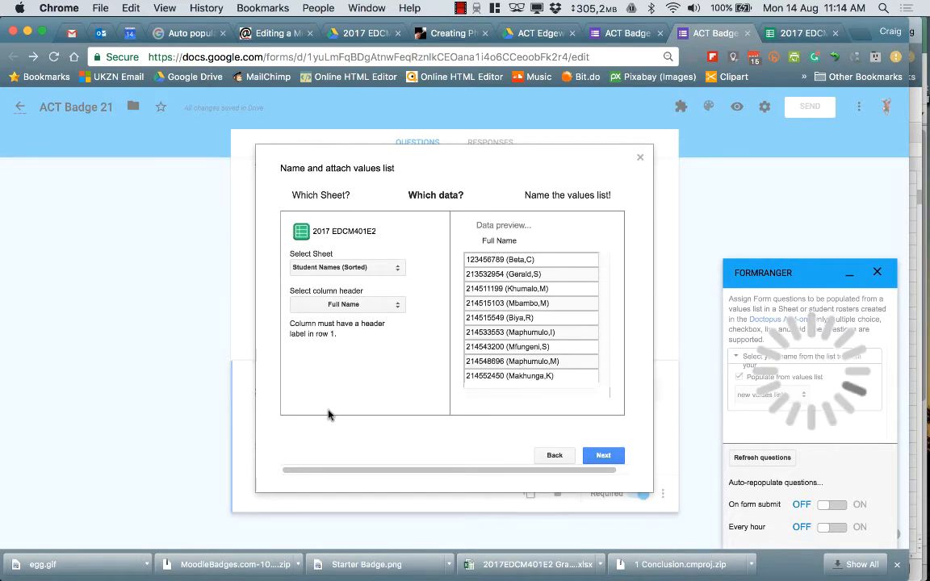
click(395, 270)
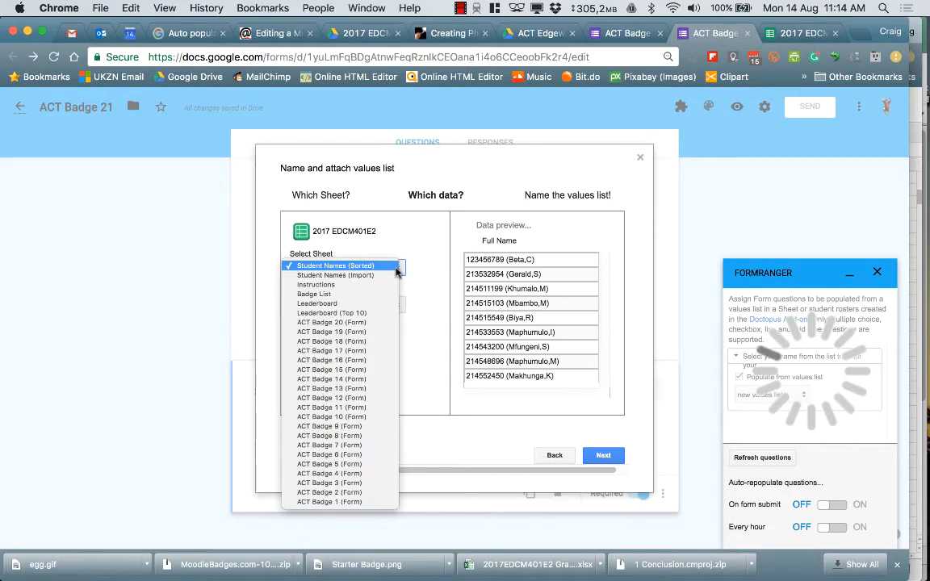
click(371, 268)
click(795, 33)
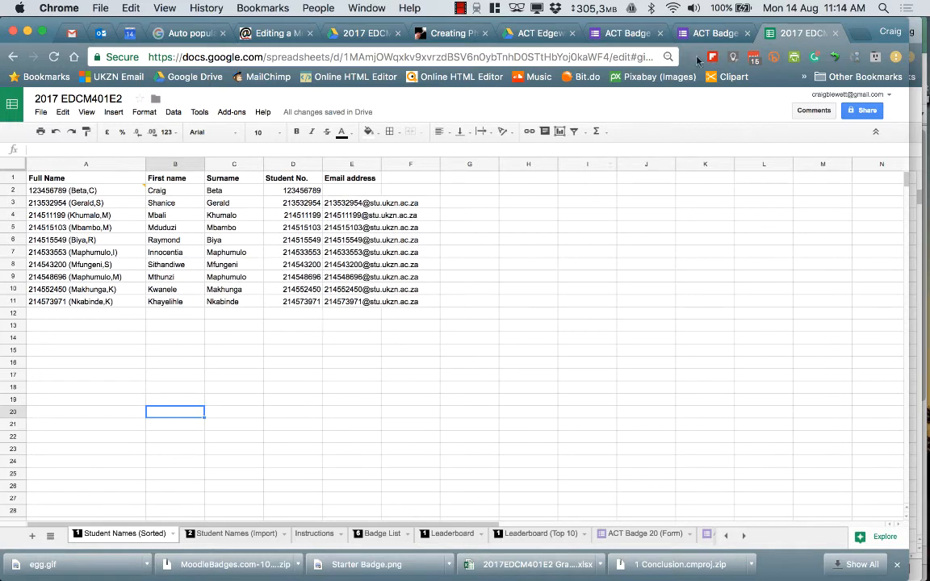
click(712, 33)
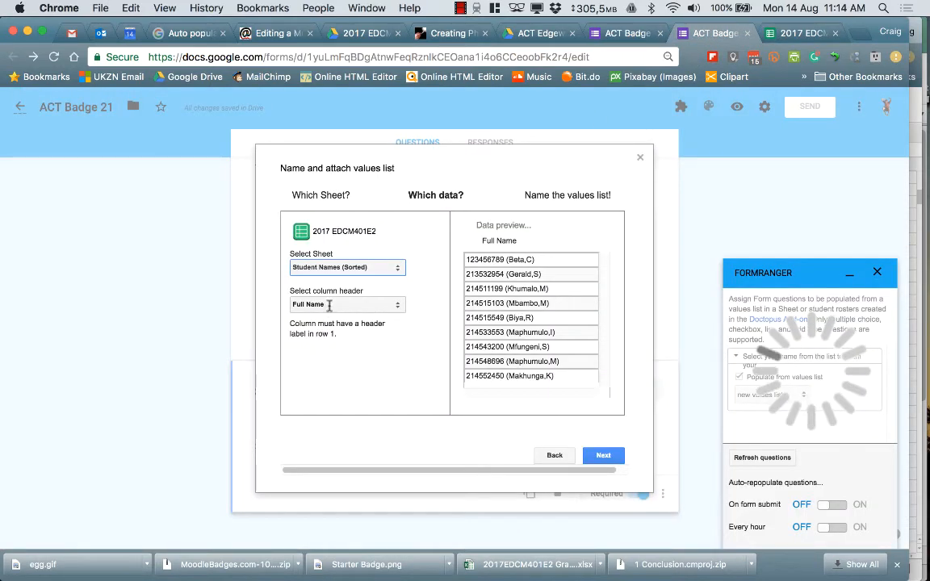
Step: Name the values list "-Name", save it to populate the question, and check the filled drop-down options
click(603, 456)
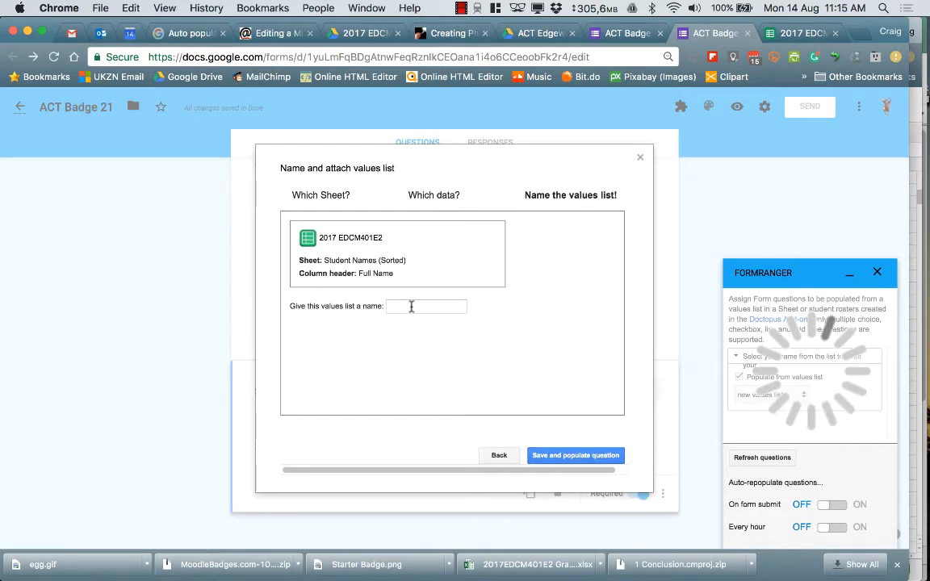
click(411, 306)
text(Name)
click(599, 457)
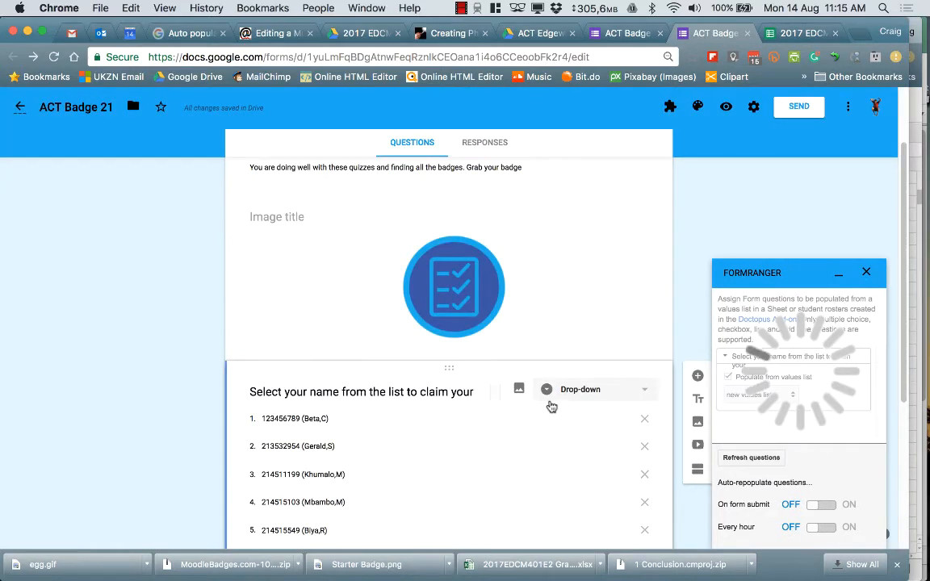
scroll(552, 407, down, 4)
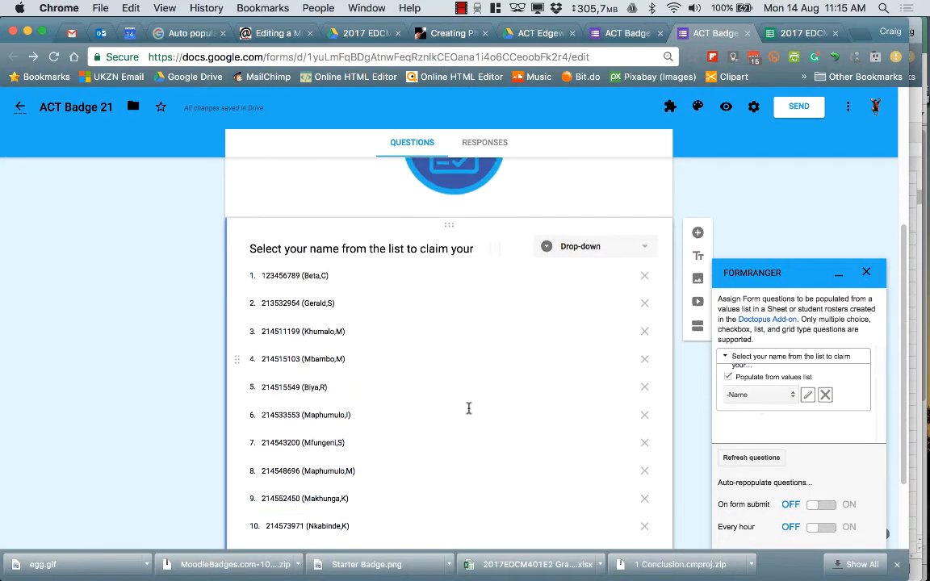
scroll(468, 408, up, 2)
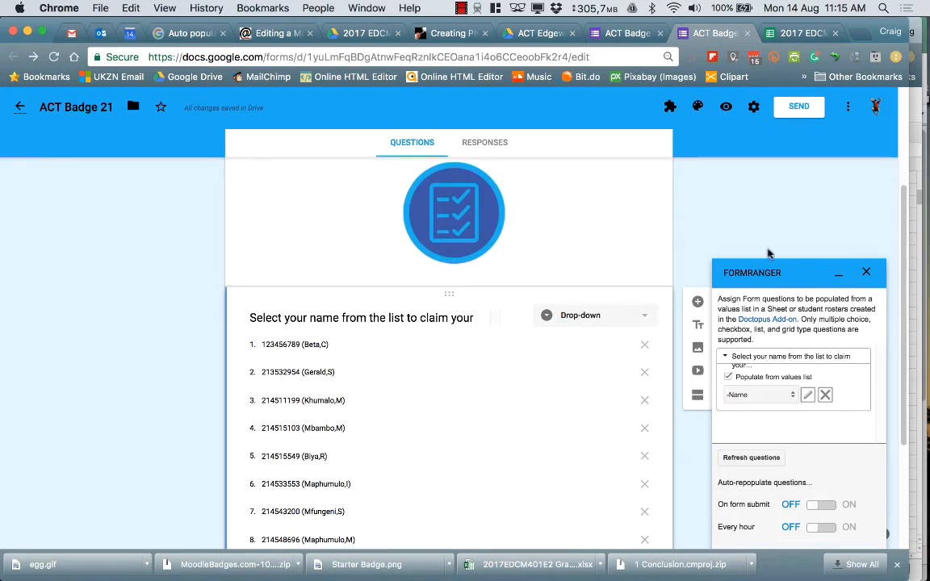
Step: Turn on auto-repopulating the questions on form submit and every hour, and review the Student Names (Import) and (Sorted) sheets
click(798, 33)
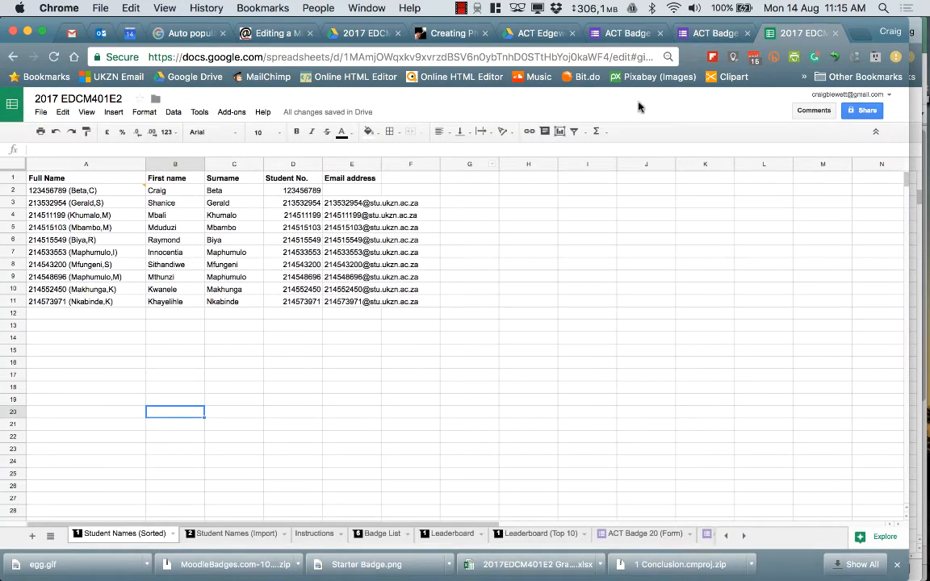
click(714, 33)
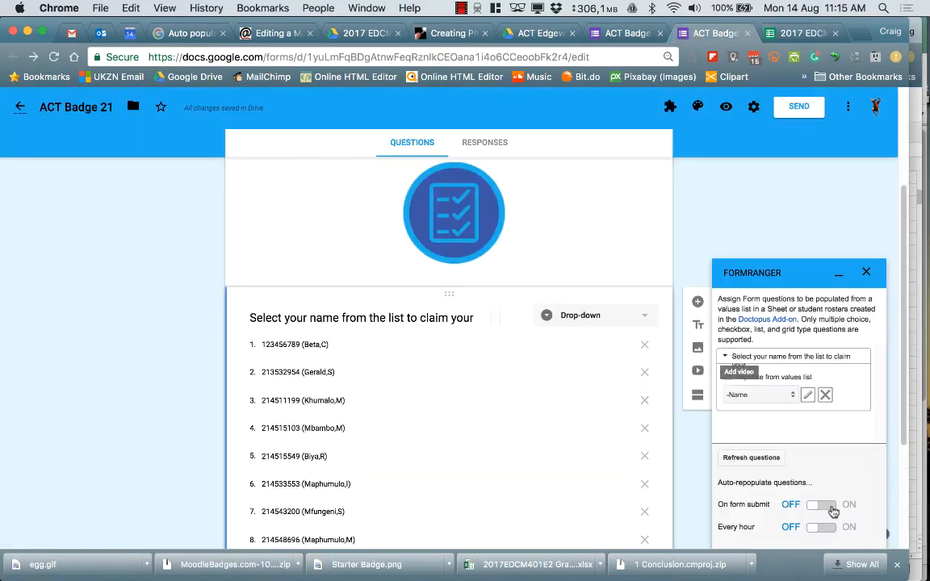
click(832, 509)
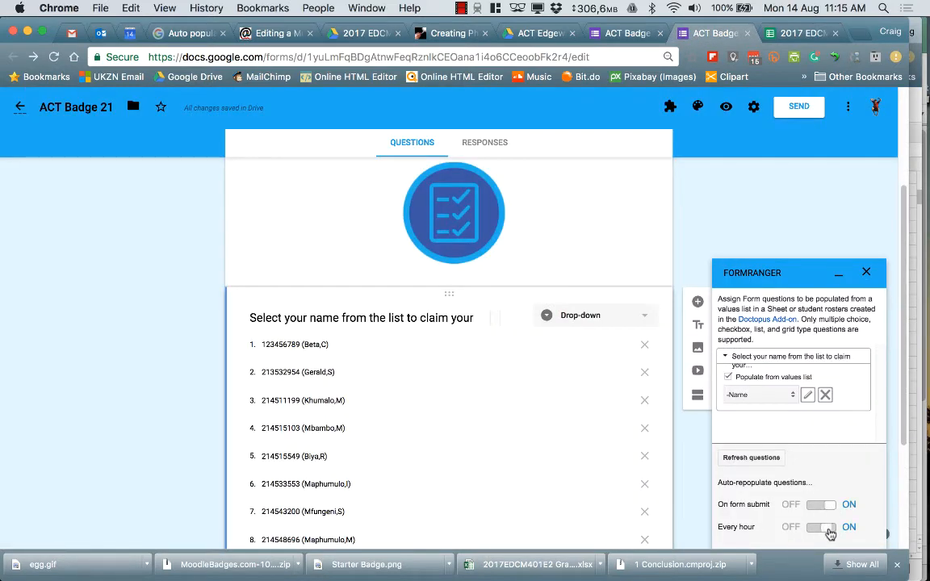
click(814, 527)
scroll(433, 444, down, 1)
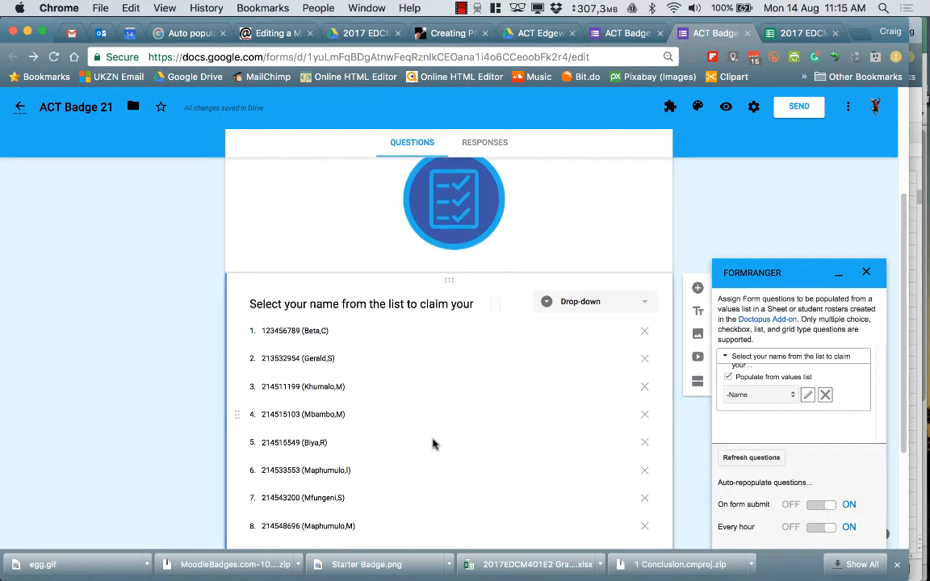
click(781, 36)
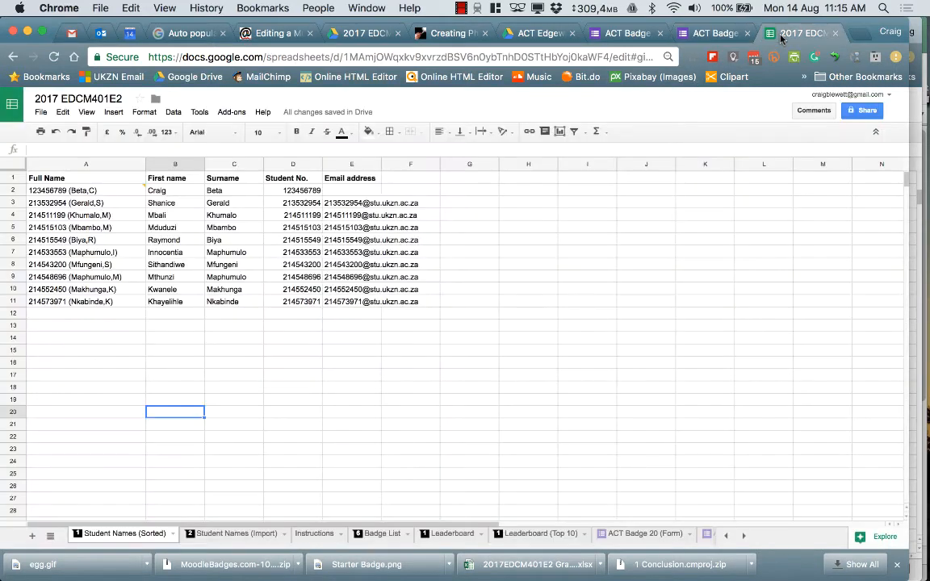
click(230, 533)
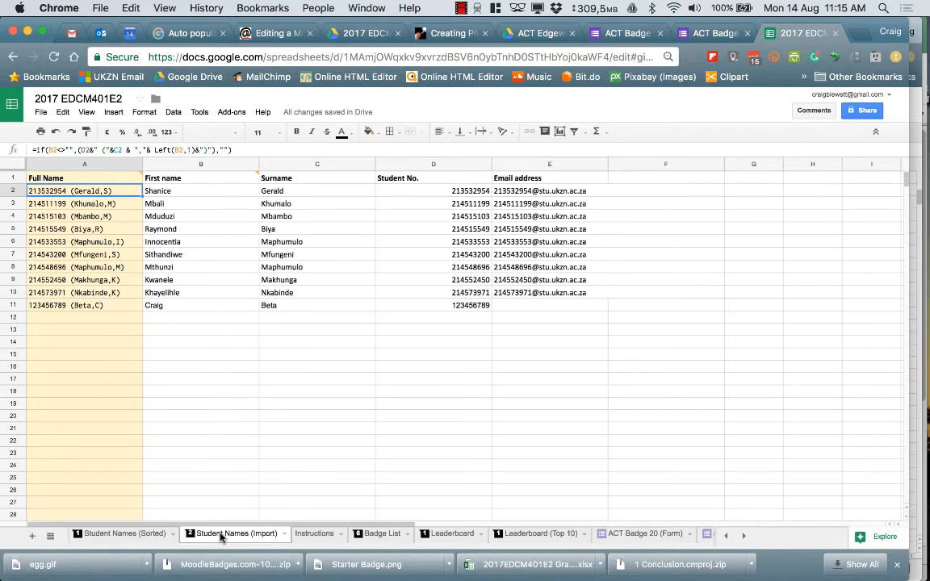
click(144, 534)
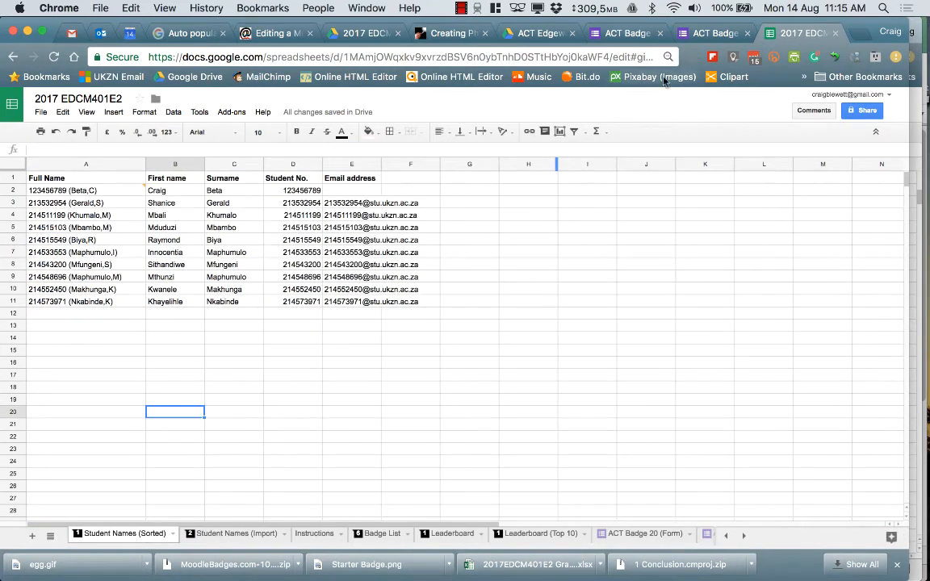
click(704, 36)
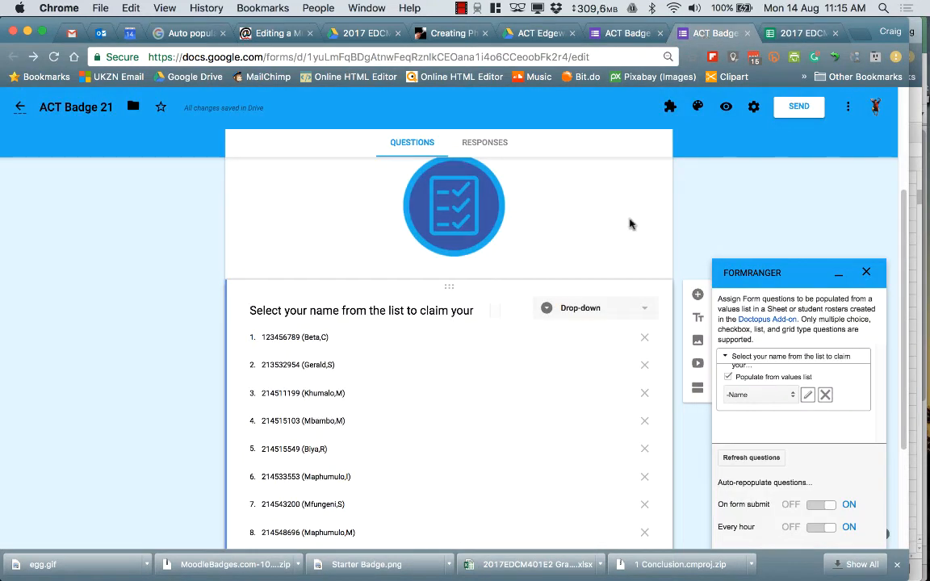
Step: Set the form's response destination to the existing 2017 EDCM401E2 spreadsheet and return to the form's questions
click(493, 147)
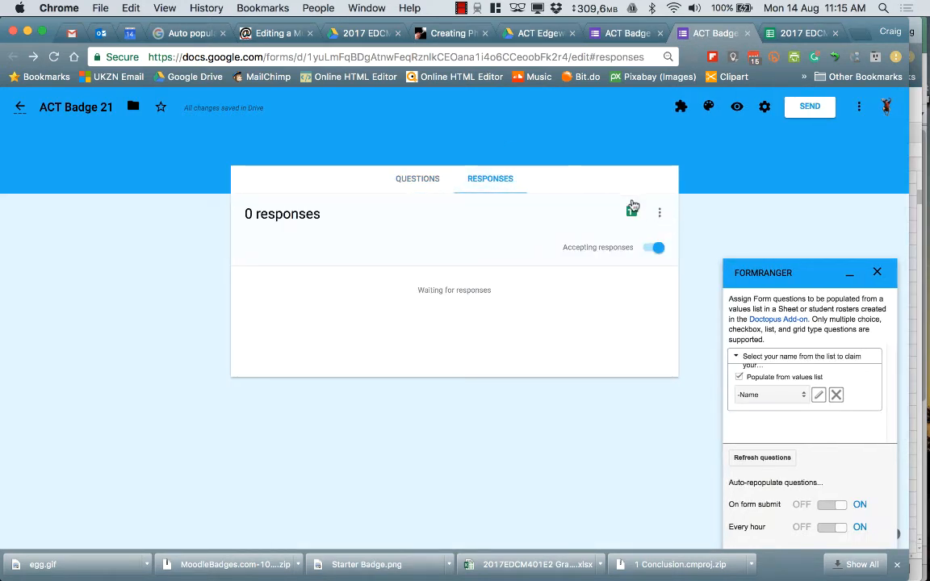
click(659, 214)
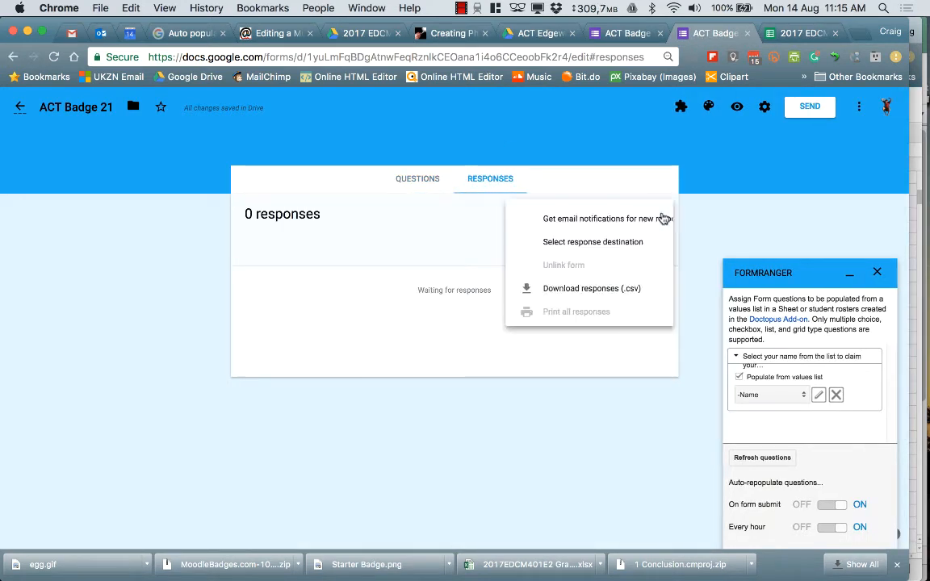
click(538, 250)
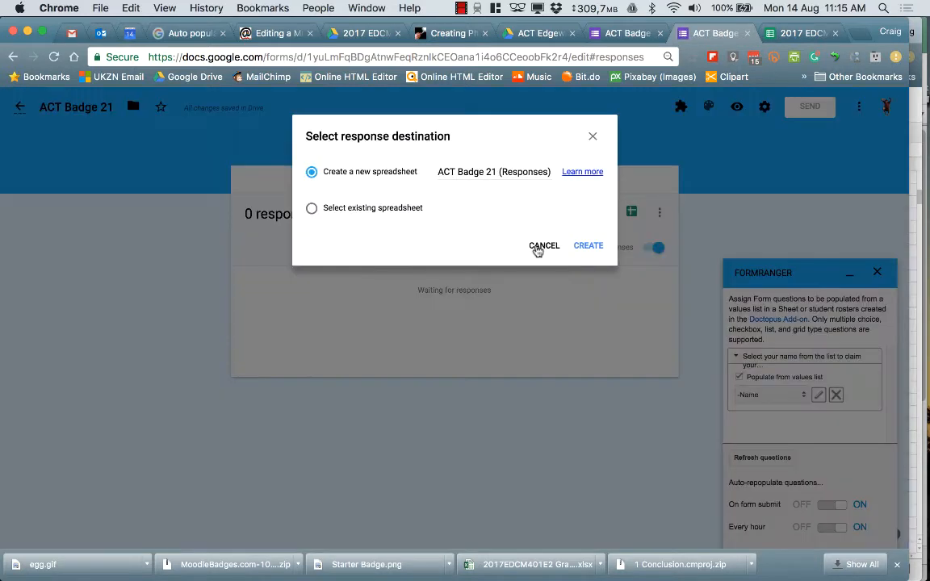
click(311, 209)
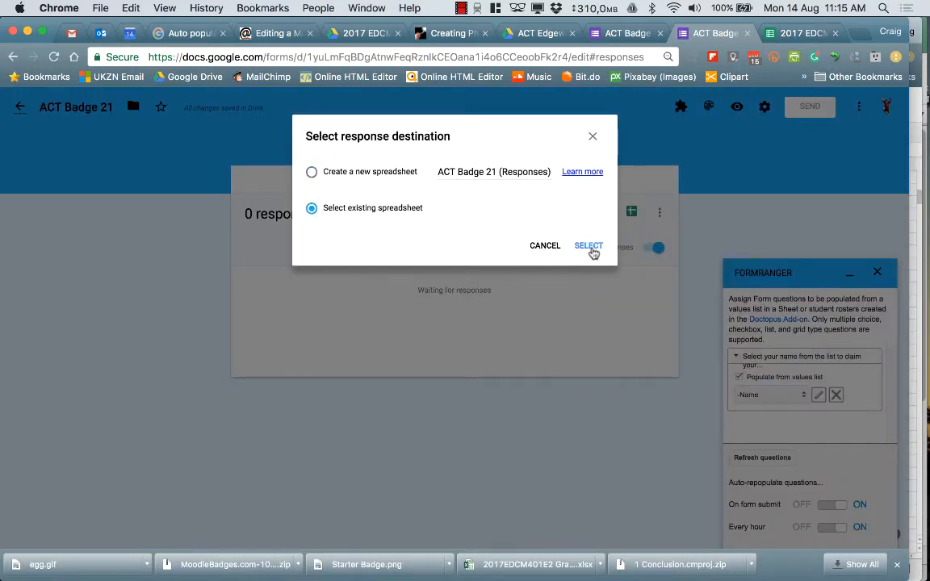
click(592, 252)
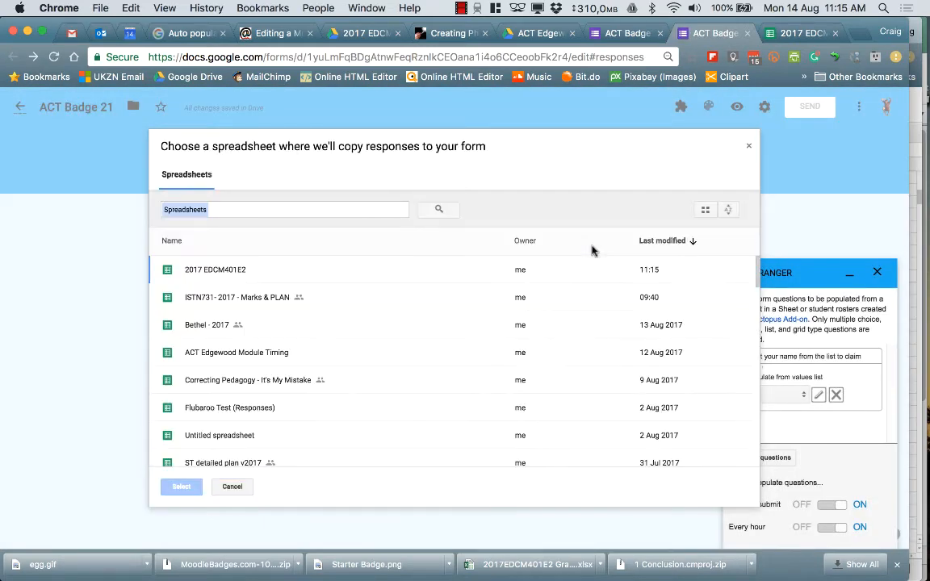
click(208, 268)
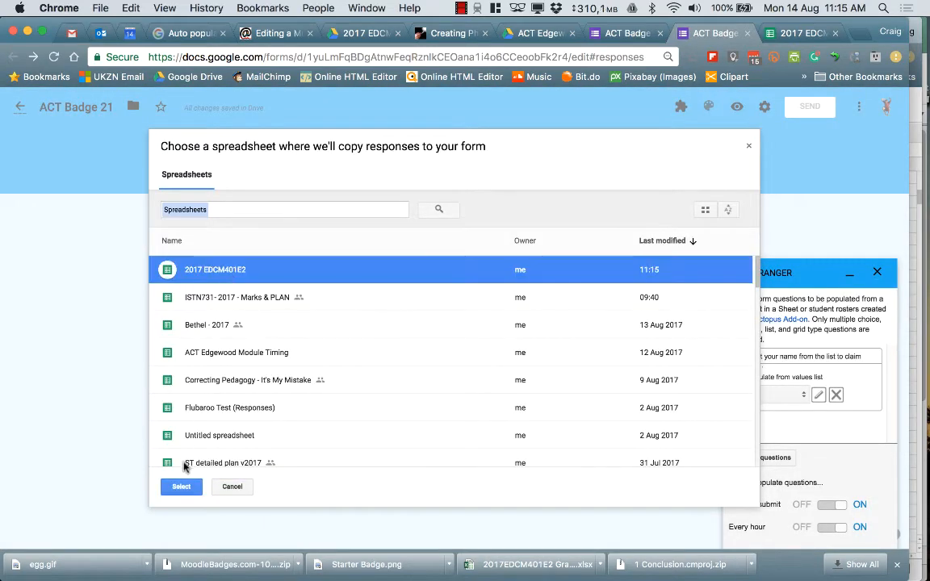
click(183, 486)
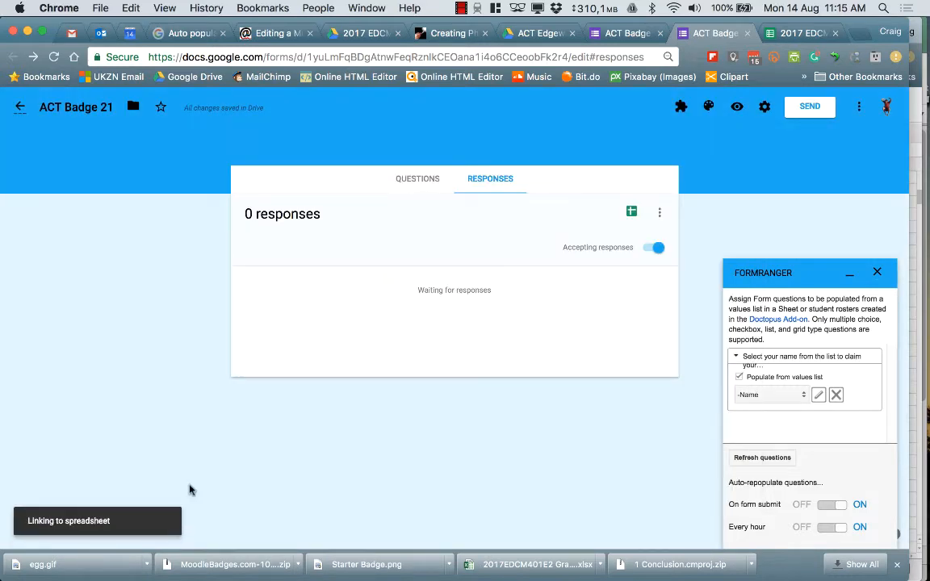
click(419, 180)
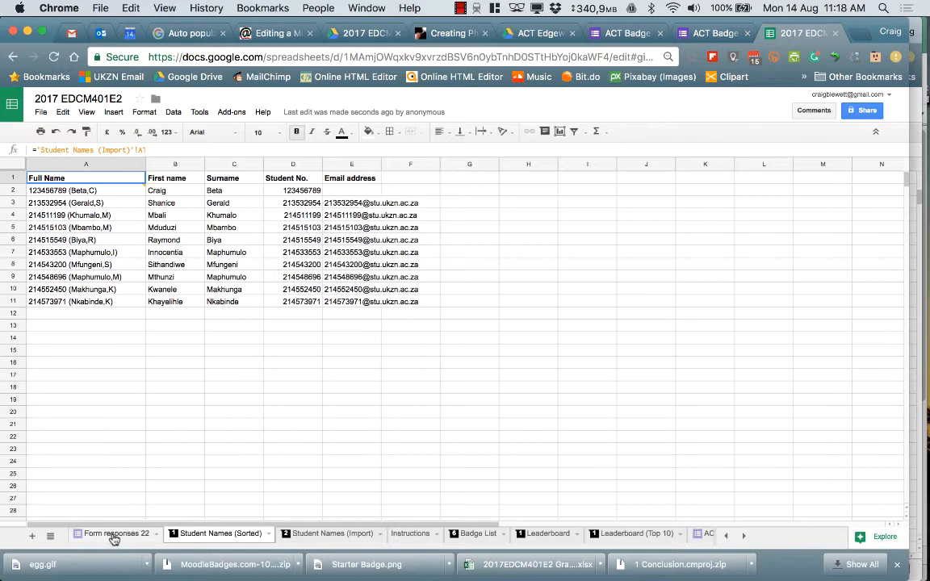
Step: In the 2017 EDCM401E2 spreadsheet, move the new form responses sheet after Leaderboard (Top 10) and rename it ACT Badge 21 (Form)
click(115, 534)
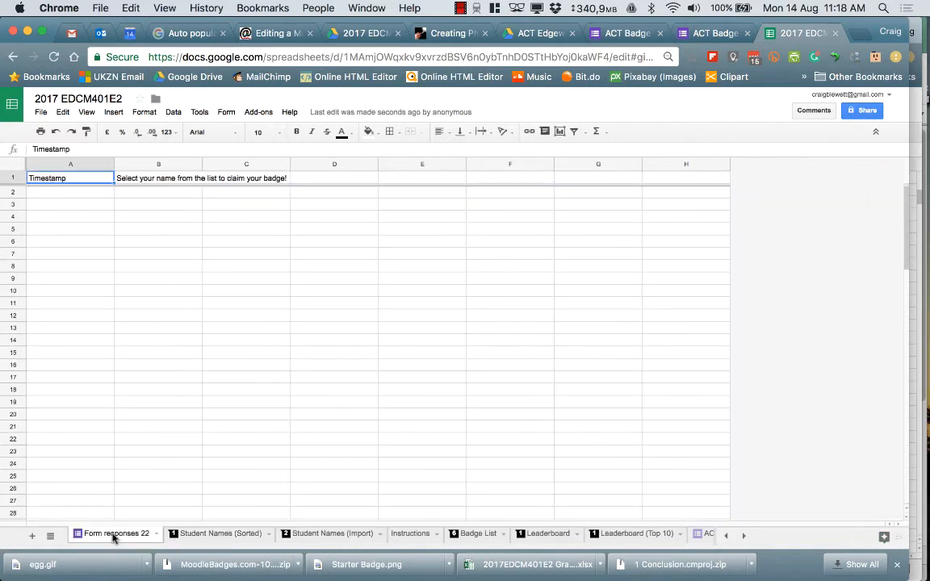
drag(115, 539, 535, 535)
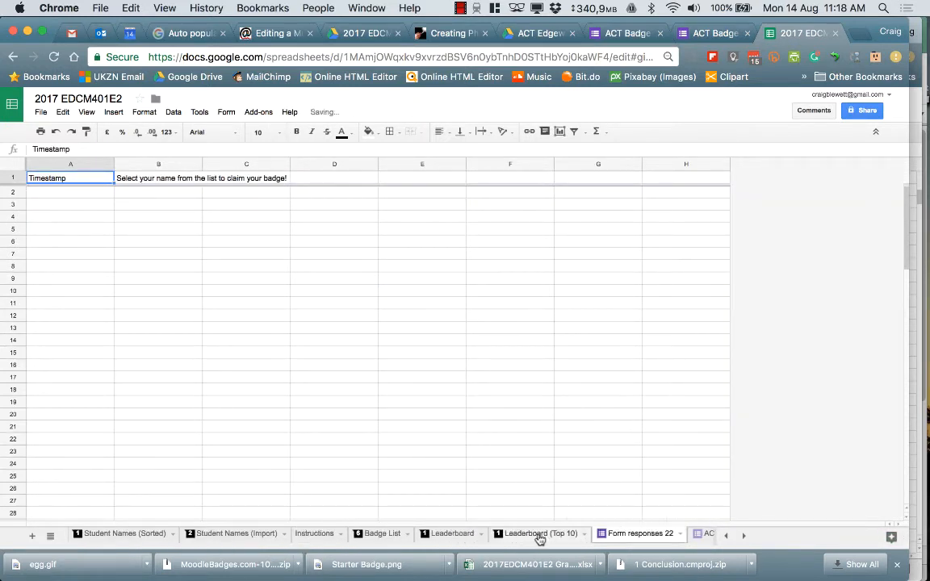
click(527, 536)
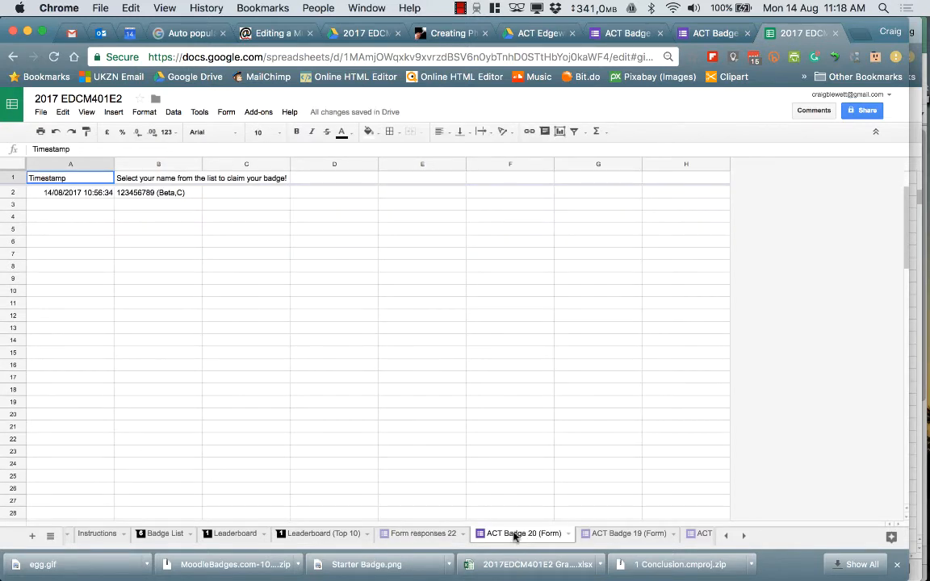
double_click(514, 537)
key(super+c)
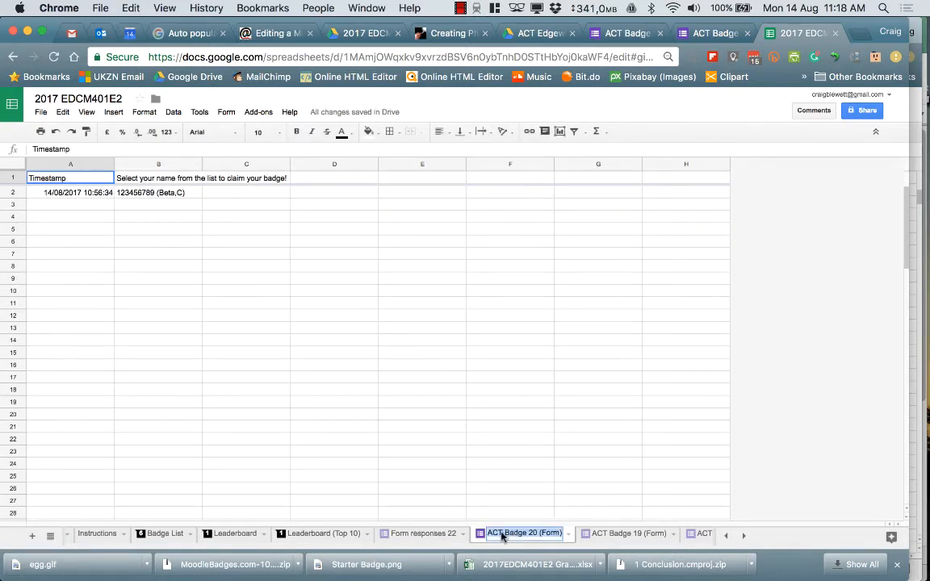
click(427, 539)
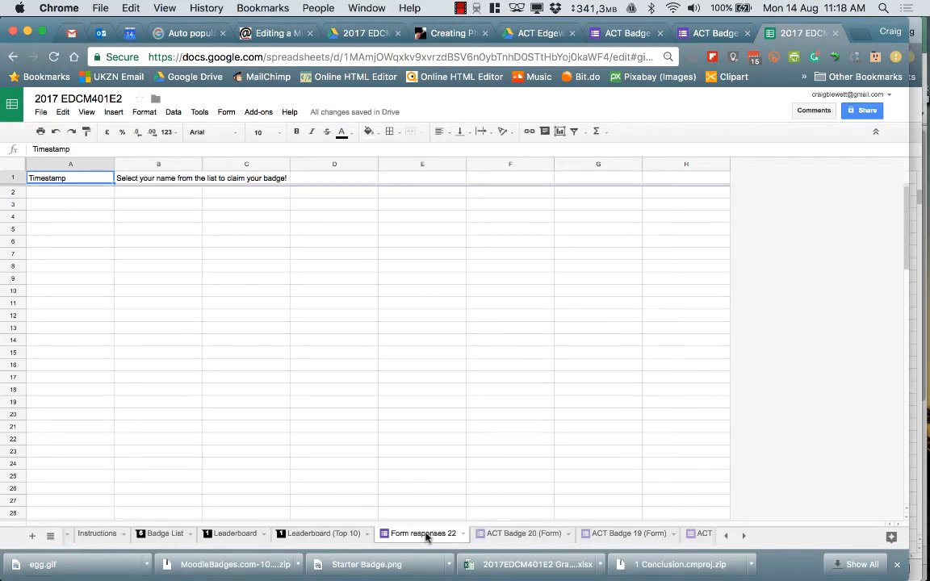
double_click(427, 538)
key(super+v)
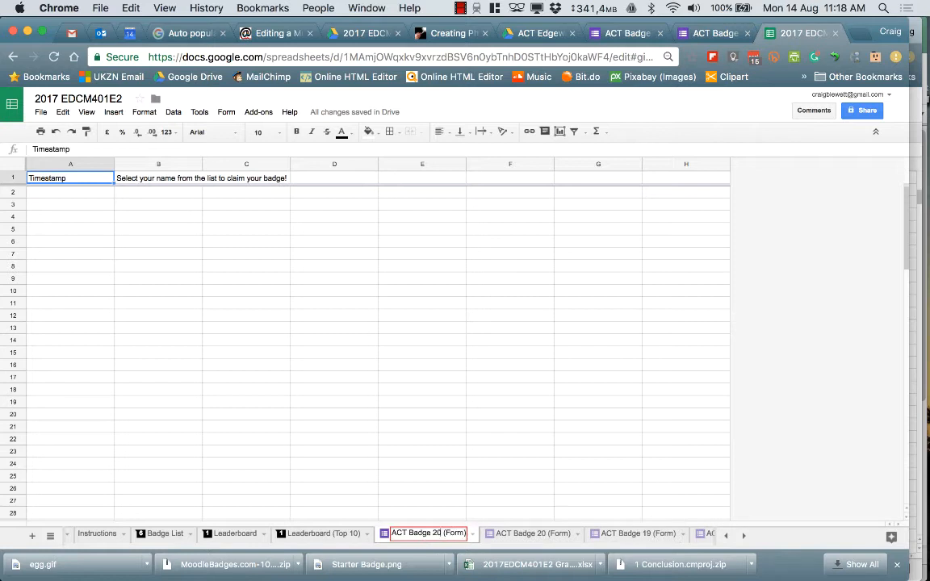
key(Delete)
text(1)
key(Return)
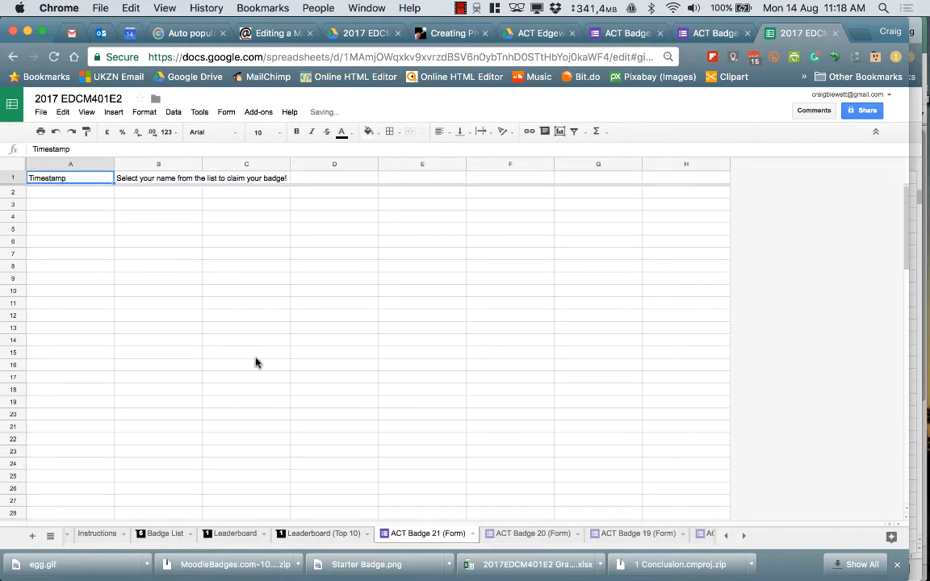
Step: Review the Badge List sheet's student, badge count and badge columns up to Badge 20, and check the ACT Badge 21 (Form) sheet
scroll(218, 538, left, 2)
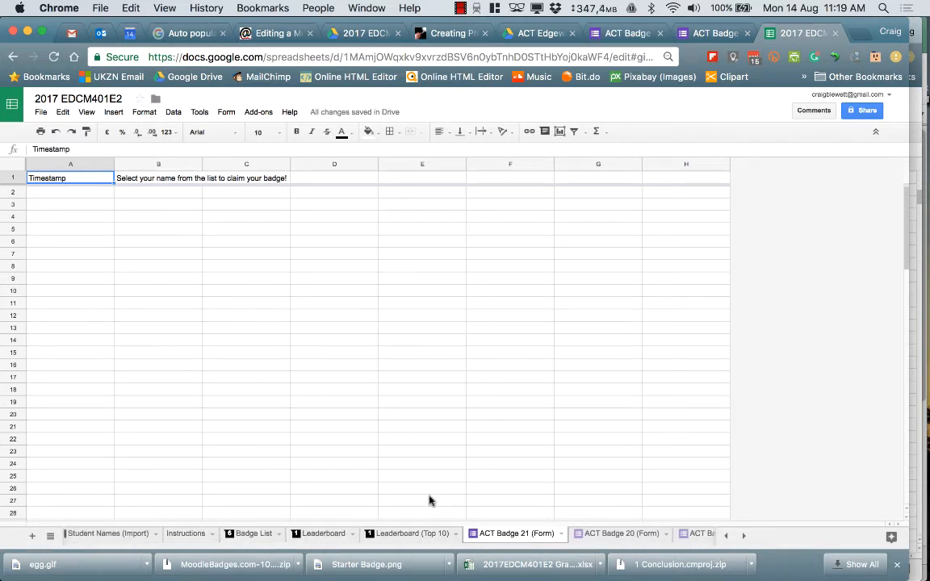
click(254, 535)
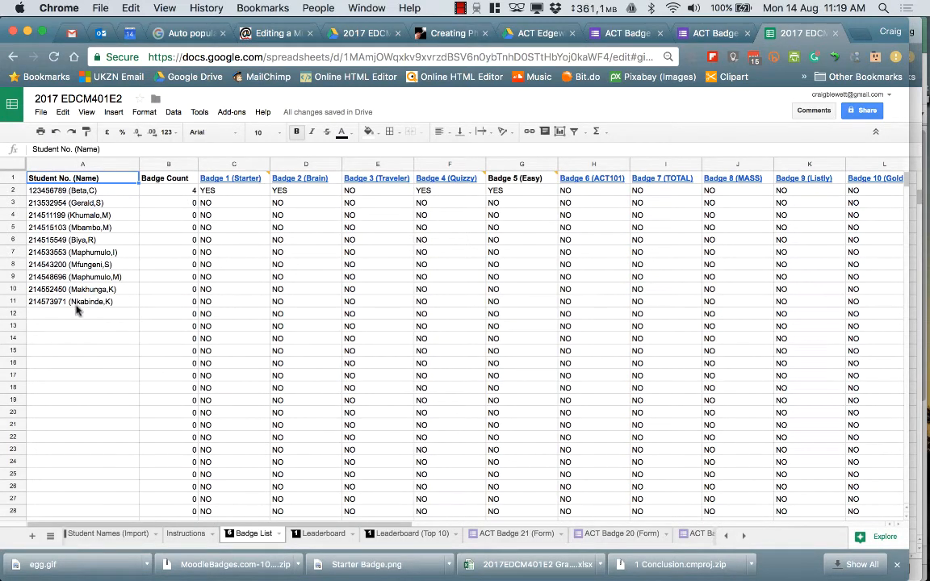
click(79, 194)
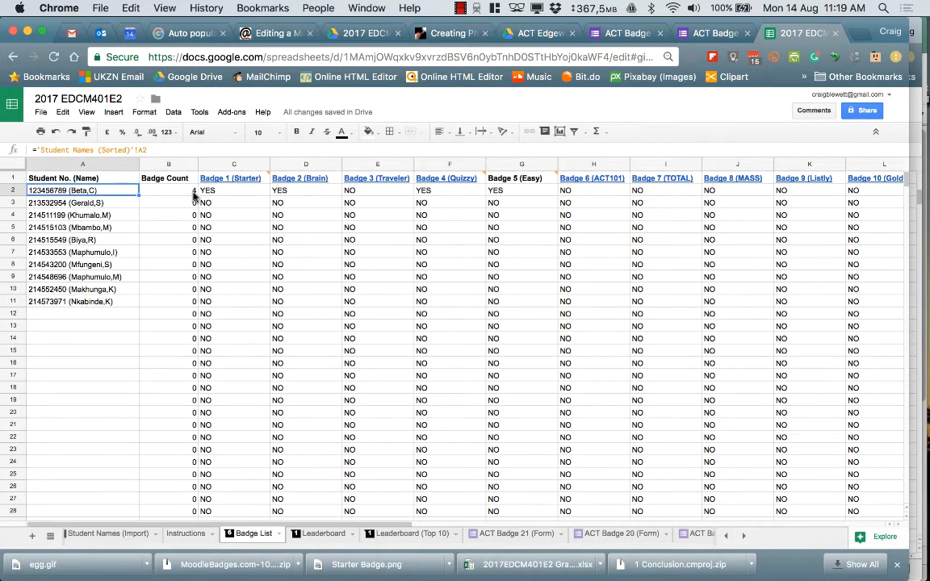
mouse_move(244, 179)
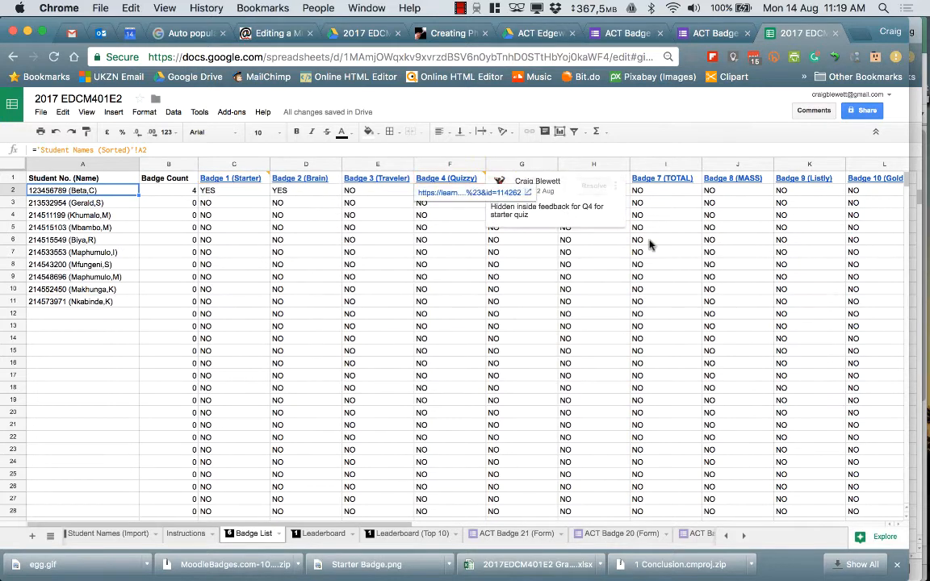
scroll(662, 288, right, 15)
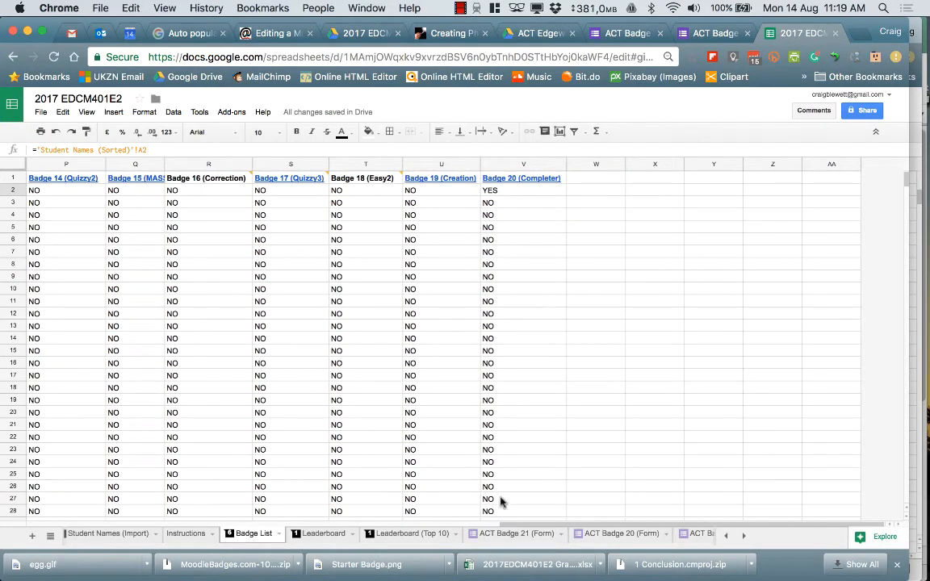
click(517, 534)
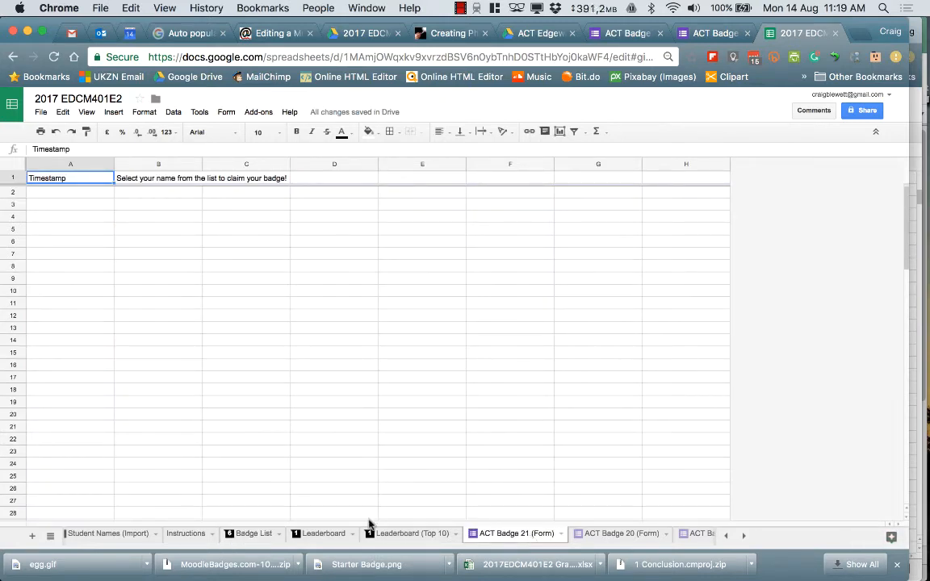
Step: Add the heading "Badge 21 (Quizzy4)" in cell W1 of the Badge List sheet and widen column W to fit it
click(256, 534)
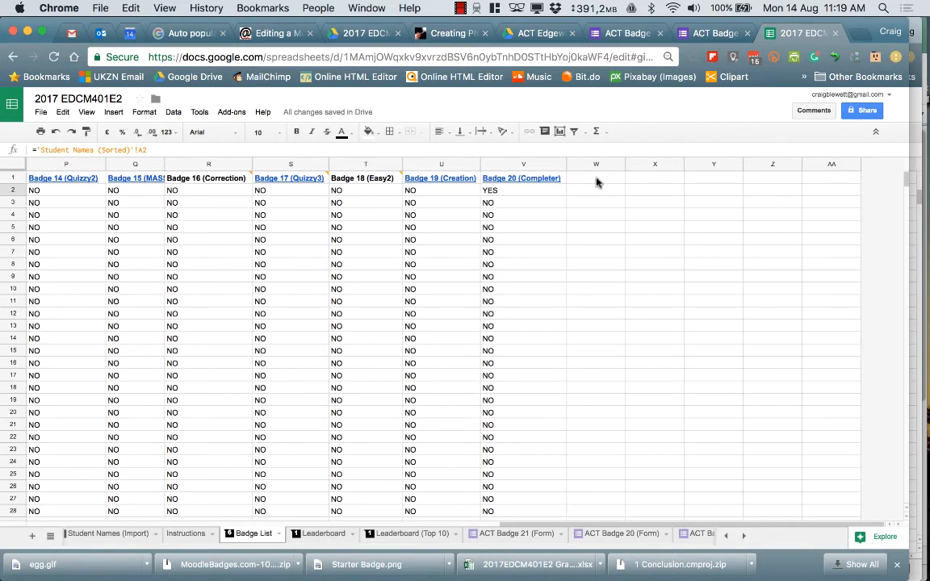
click(597, 179)
text(Badge 21 ()
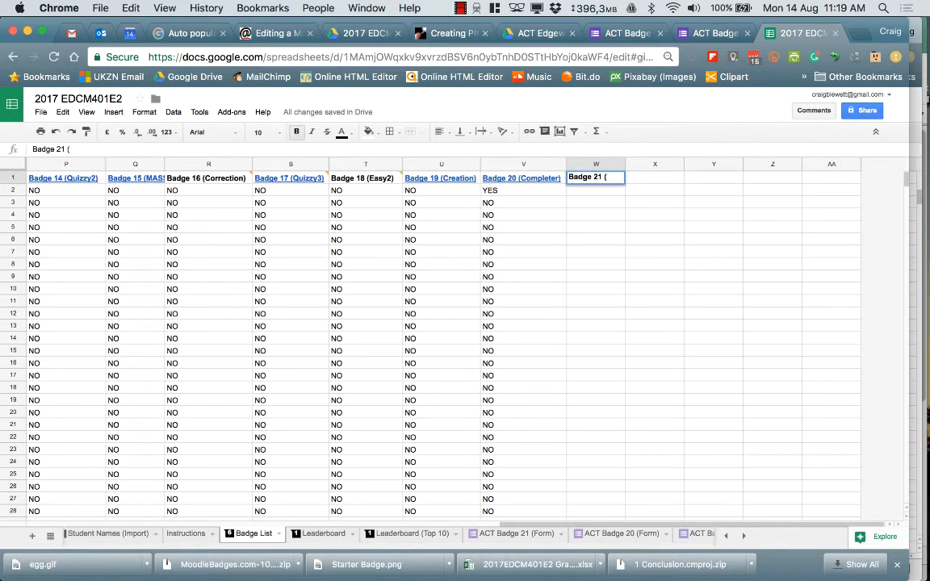
text(Quizzy4)
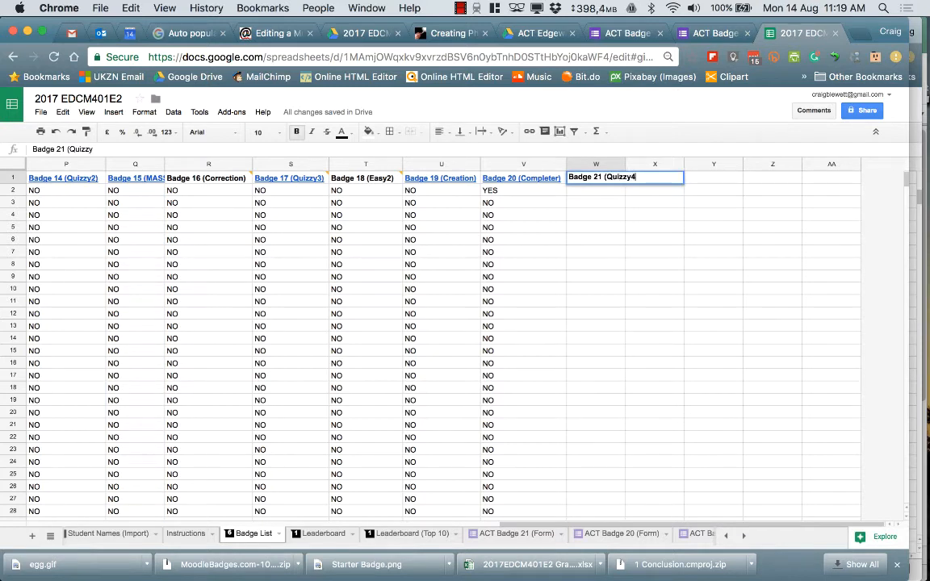
text())
key(Return)
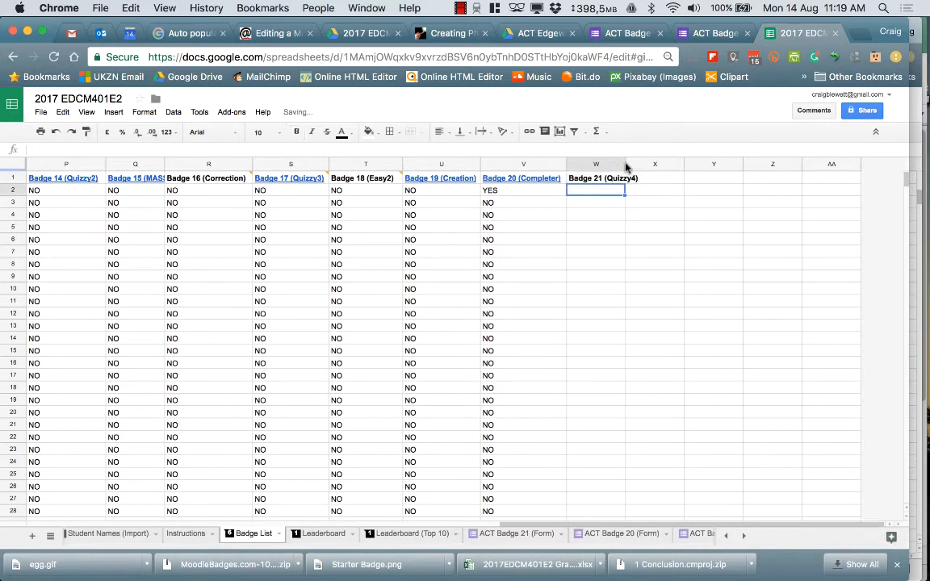
drag(625, 164, 647, 162)
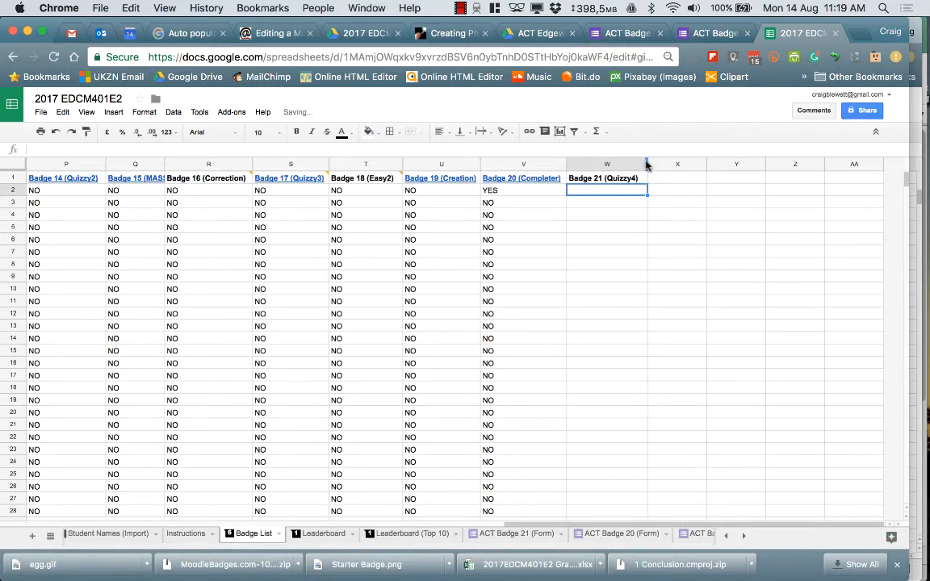
Step: Copy the Badge 20 formula from V2 into W2 of the Badge List sheet and change its lookup sheet to 'ACT Badge 21 (Form)'
click(522, 194)
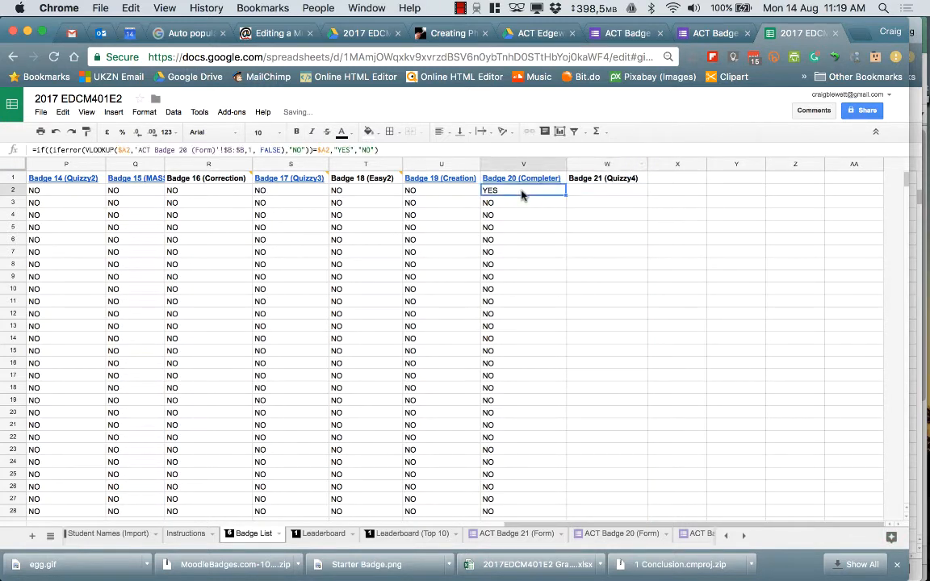
key(ctrl+c)
key(Right)
key(ctrl+v)
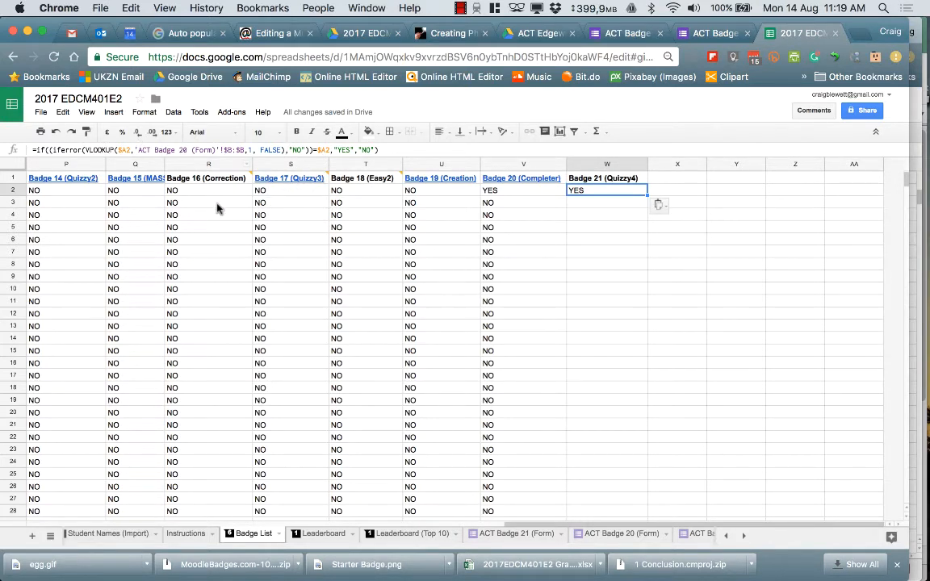
click(185, 150)
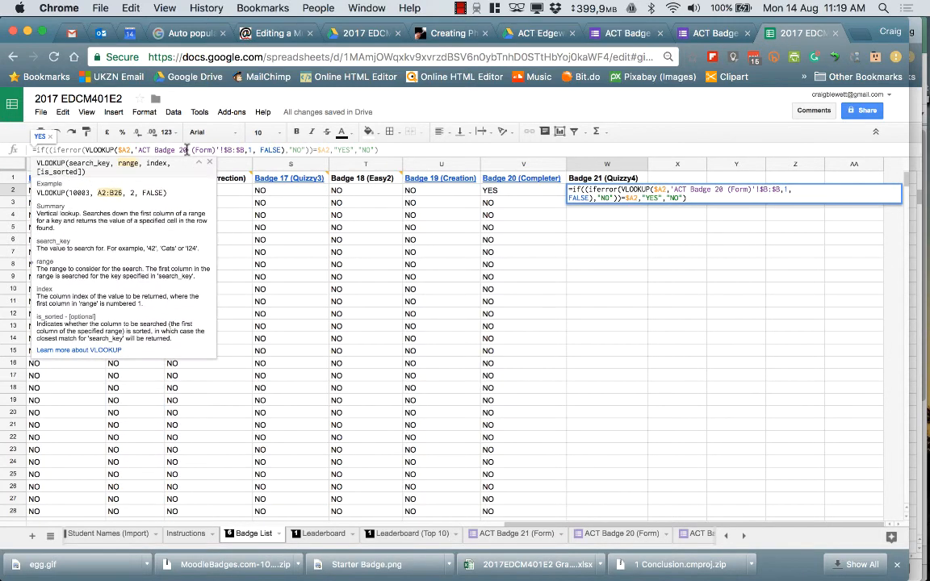
key(BackSpace)
text(1)
key(Return)
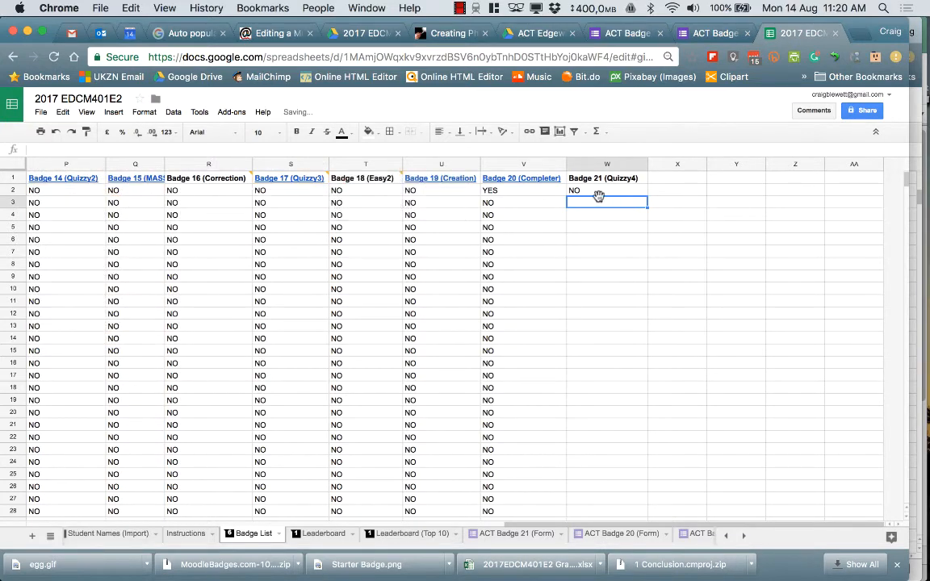
Step: Fill the W2 lookup formula down the Badge 21 (Quizzy4) column of the Badge List sheet
click(596, 194)
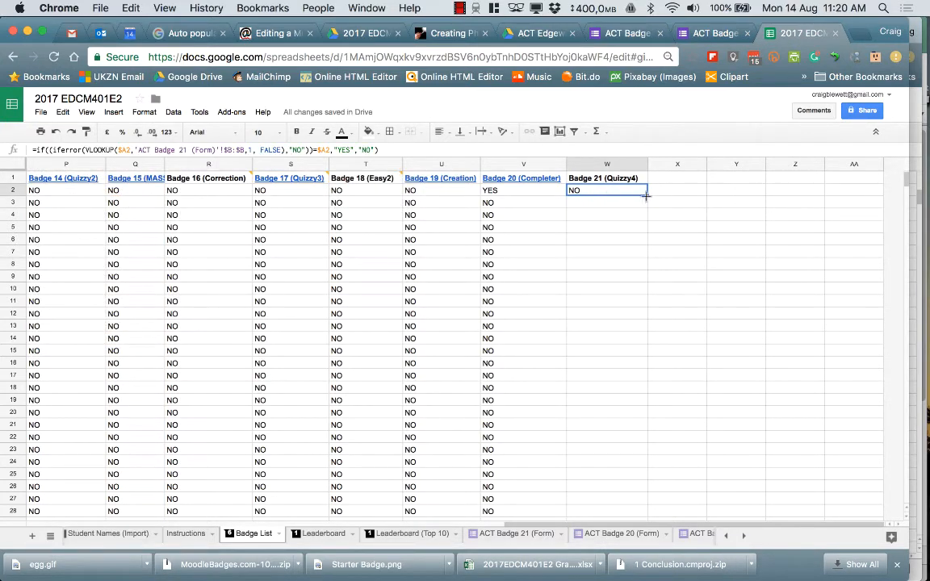
drag(648, 194, 635, 314)
scroll(635, 312, up, 20)
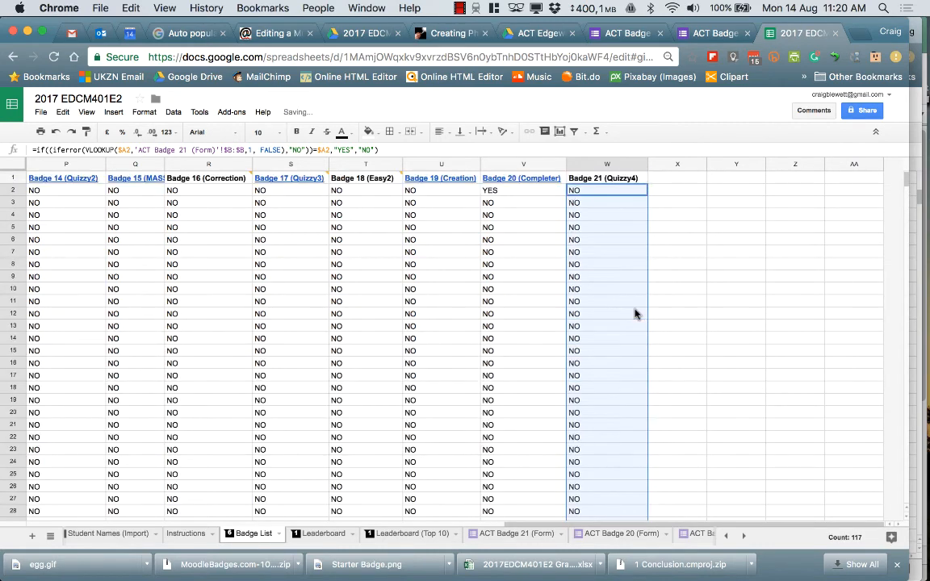
click(680, 256)
Step: Review the Badge Count and Badge 21 columns in Badge List, and check the ACT Badge 21 (Form) sheet for responses
scroll(571, 200, left, 10)
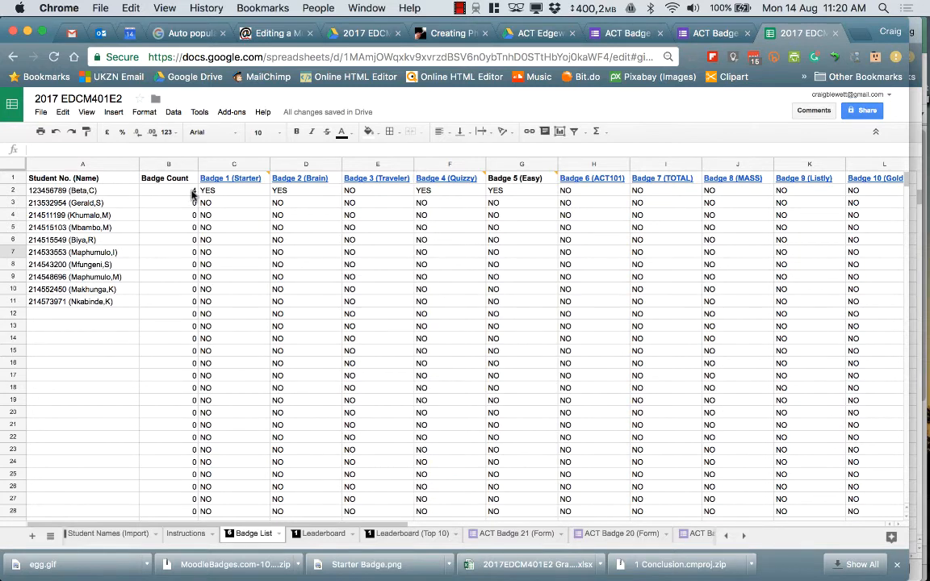
scroll(434, 227, right, 10)
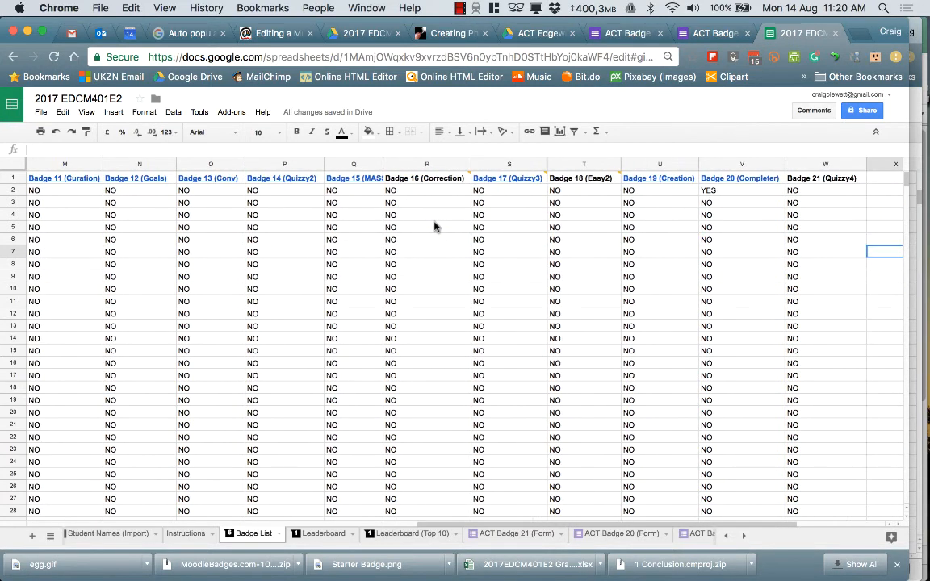
scroll(434, 227, right, 3)
click(709, 36)
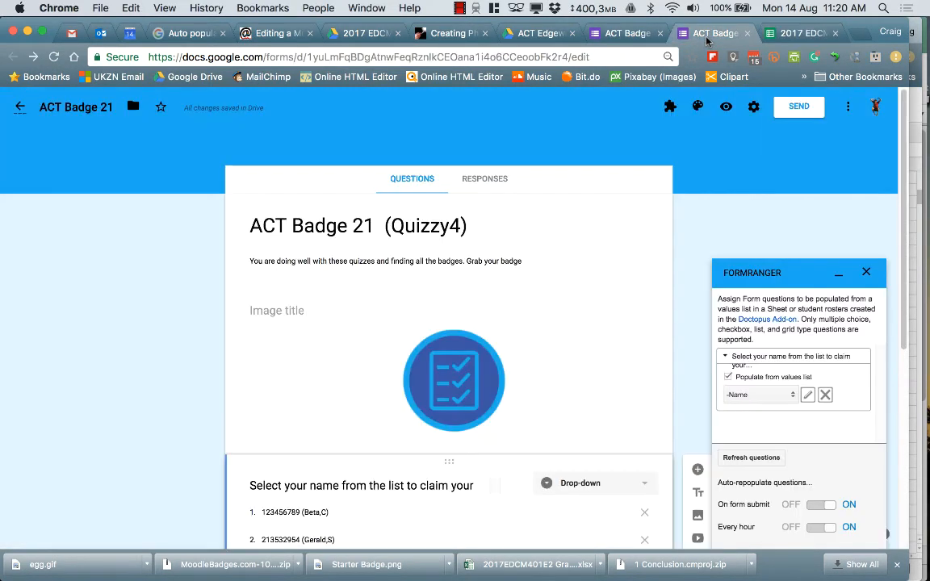
click(781, 35)
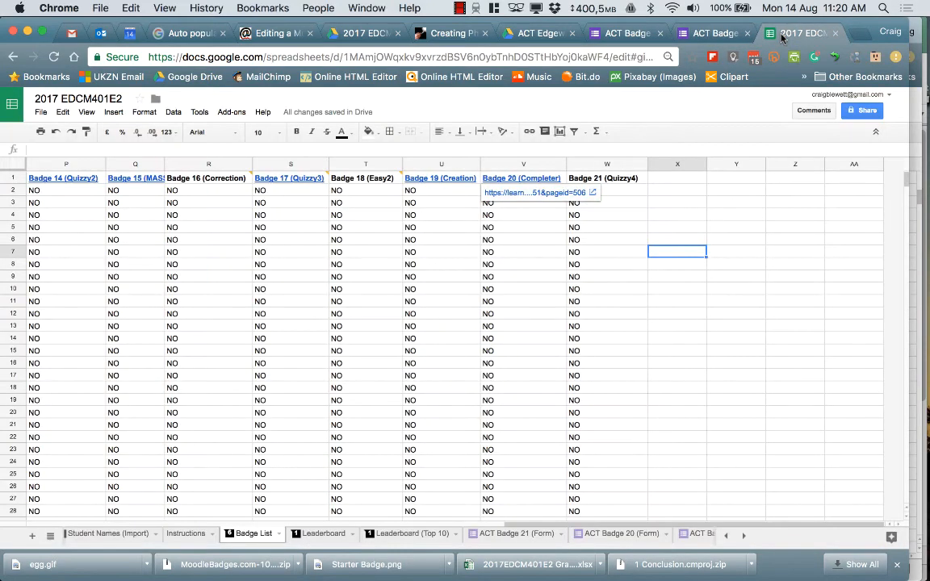
click(517, 535)
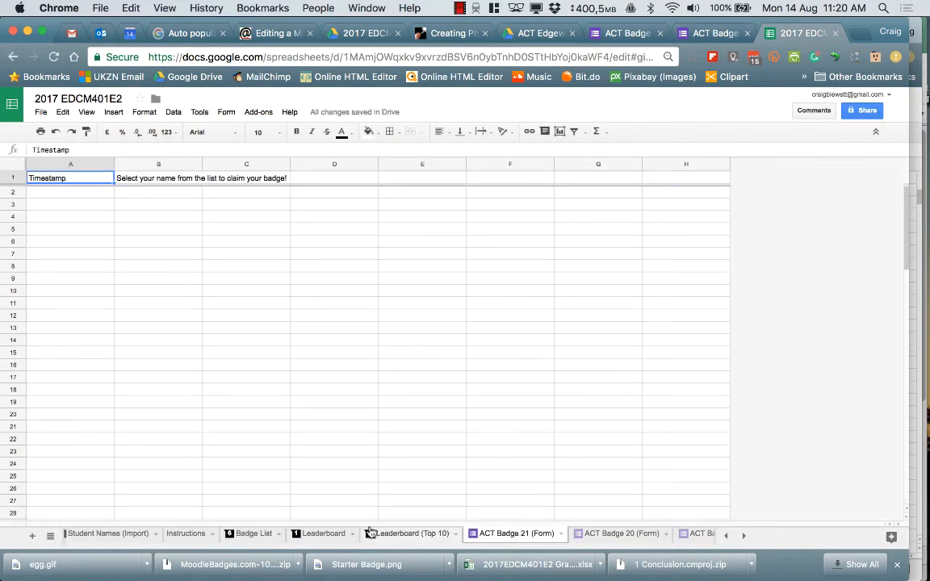
click(250, 534)
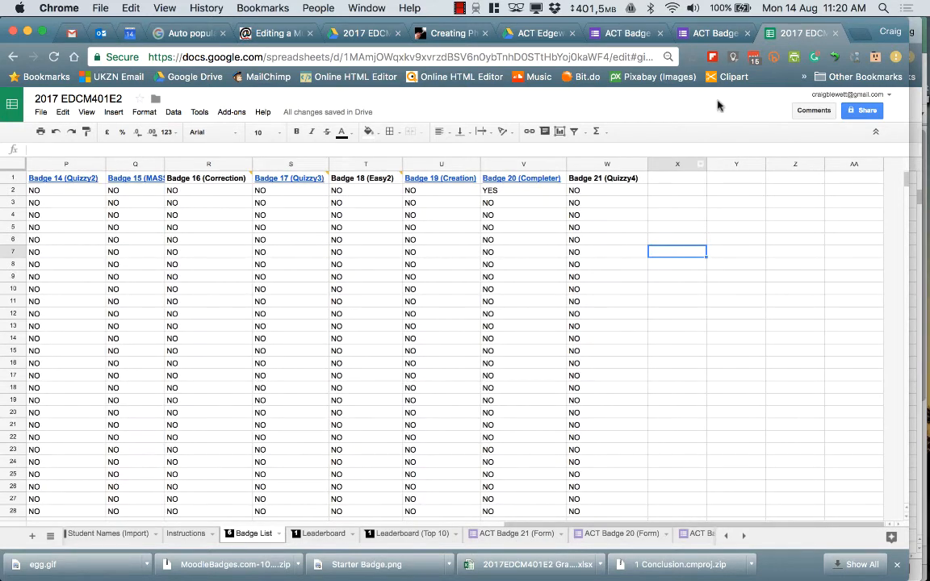
Step: Copy the shareable link of the ACT Badge 21 form and close the sending options
click(717, 34)
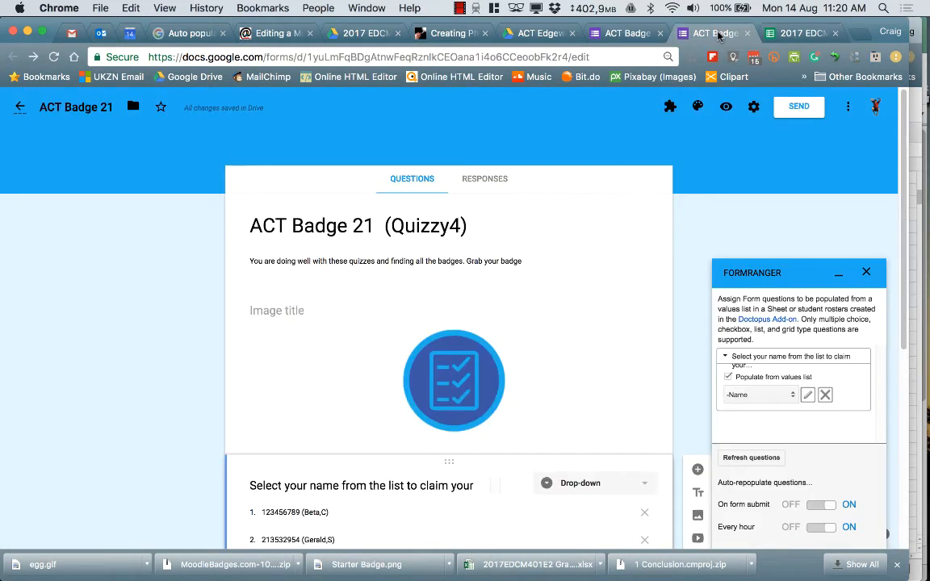
click(797, 106)
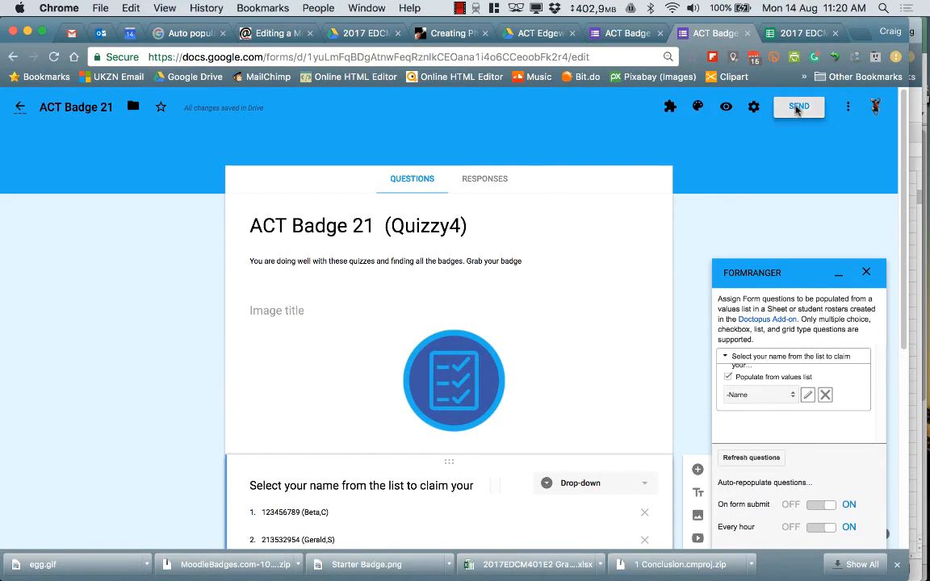
click(386, 193)
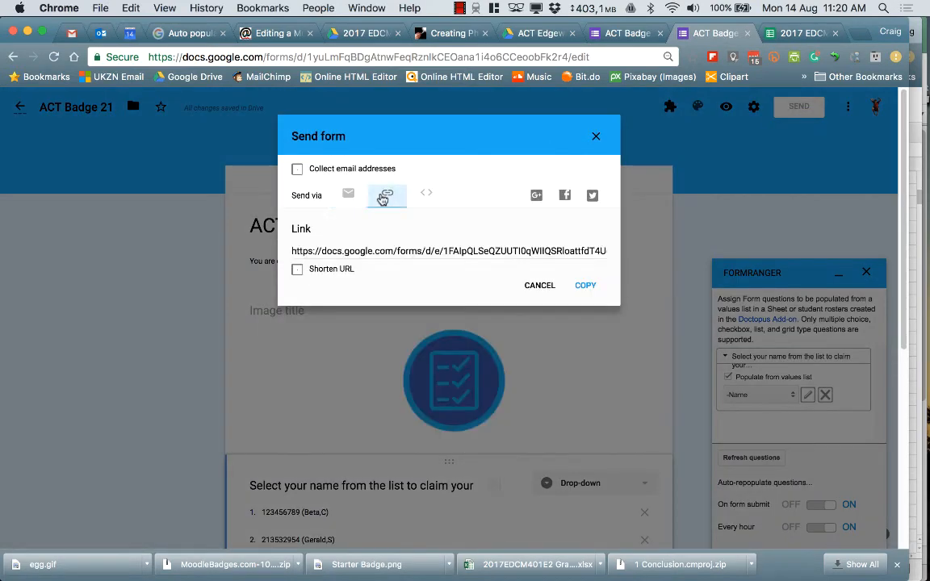
click(421, 252)
click(586, 286)
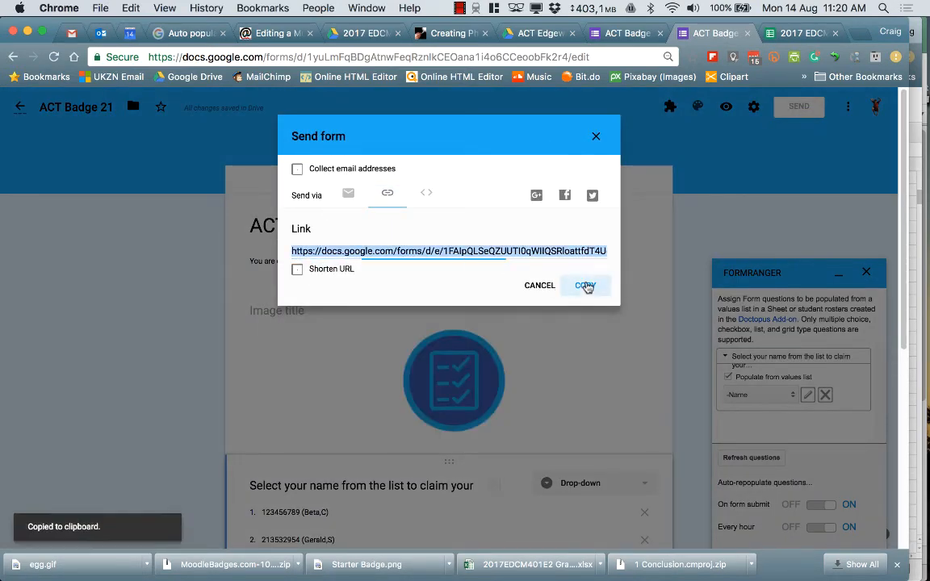
click(597, 137)
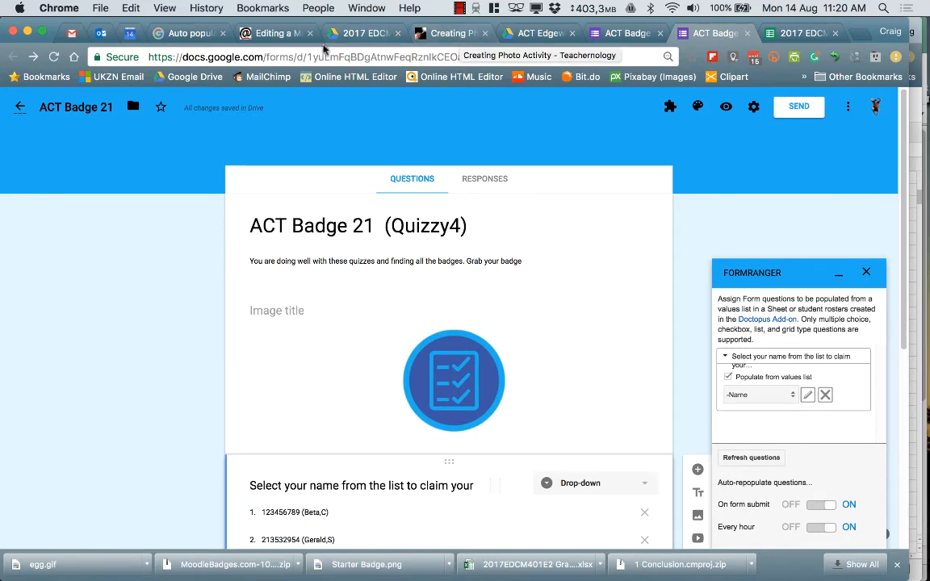
Step: In the Moodle question Creation - Q2, link the selected "( )" emoticon to the copied form URL, opening in a new window, and save the question
click(266, 33)
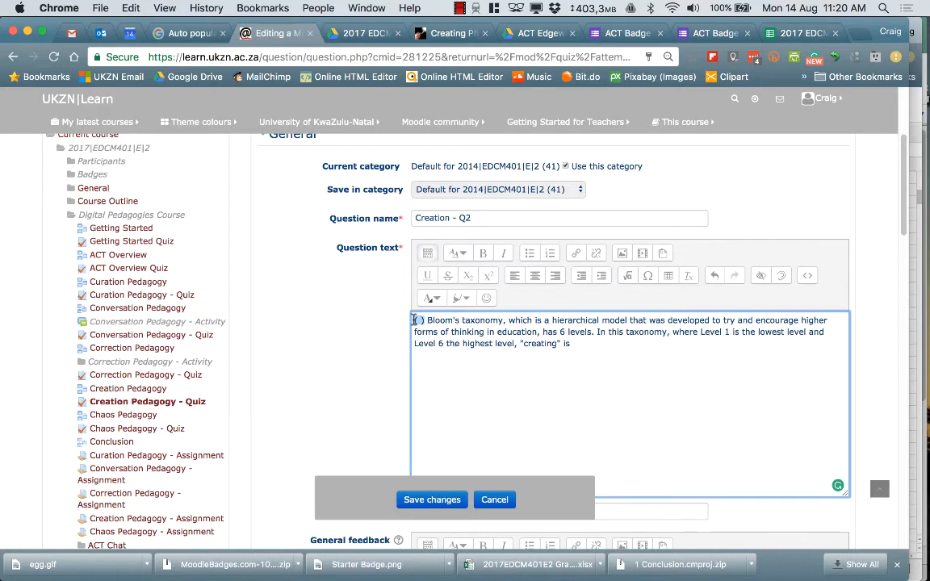
click(575, 253)
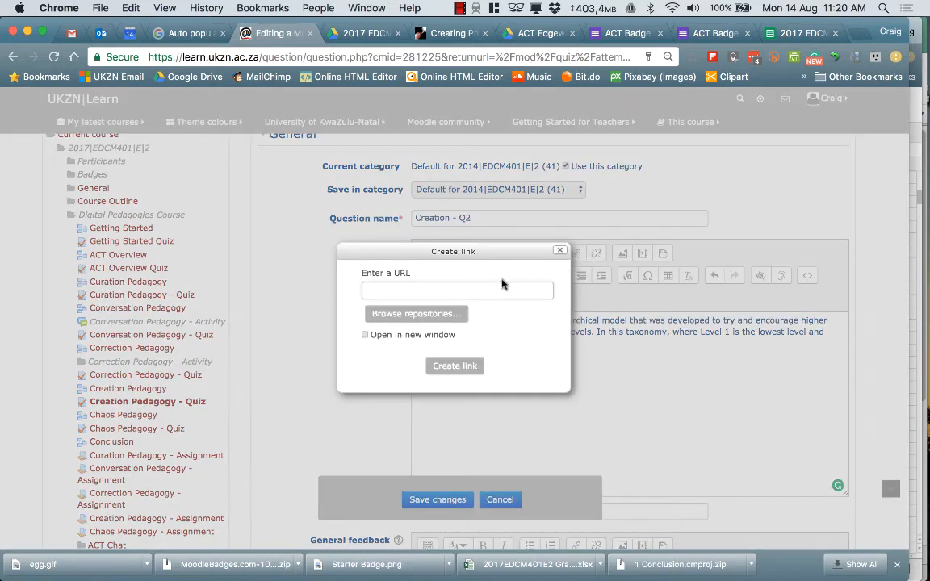
key(ctrl+v)
click(365, 334)
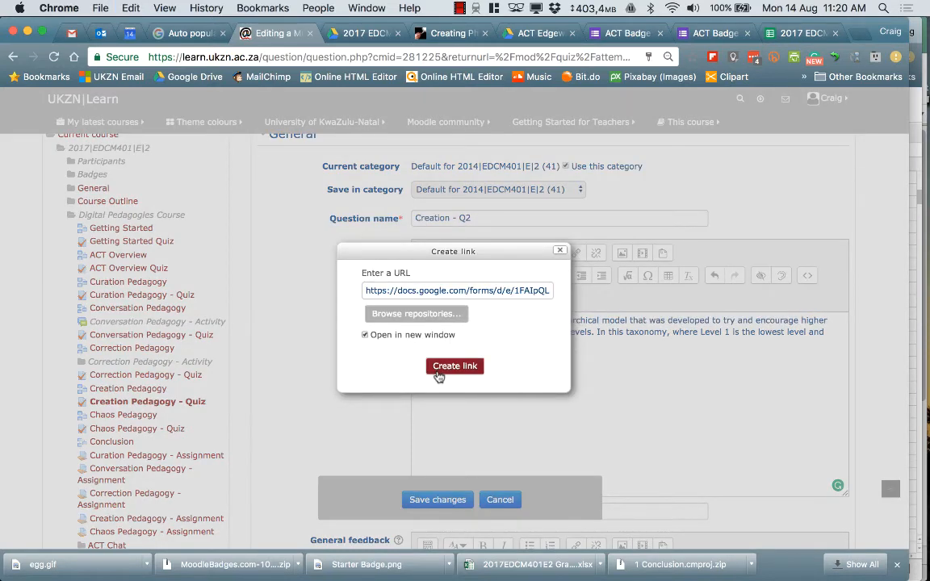
click(437, 371)
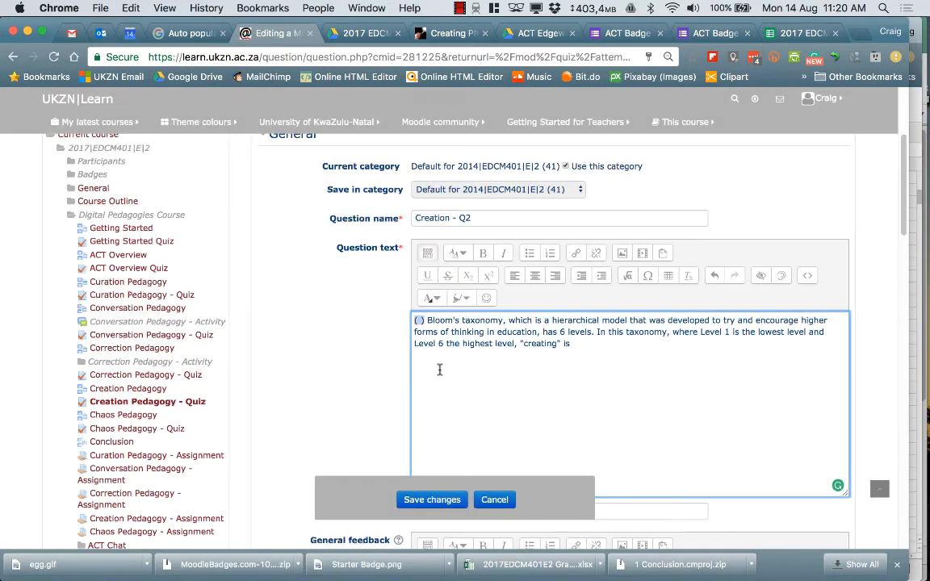
click(430, 500)
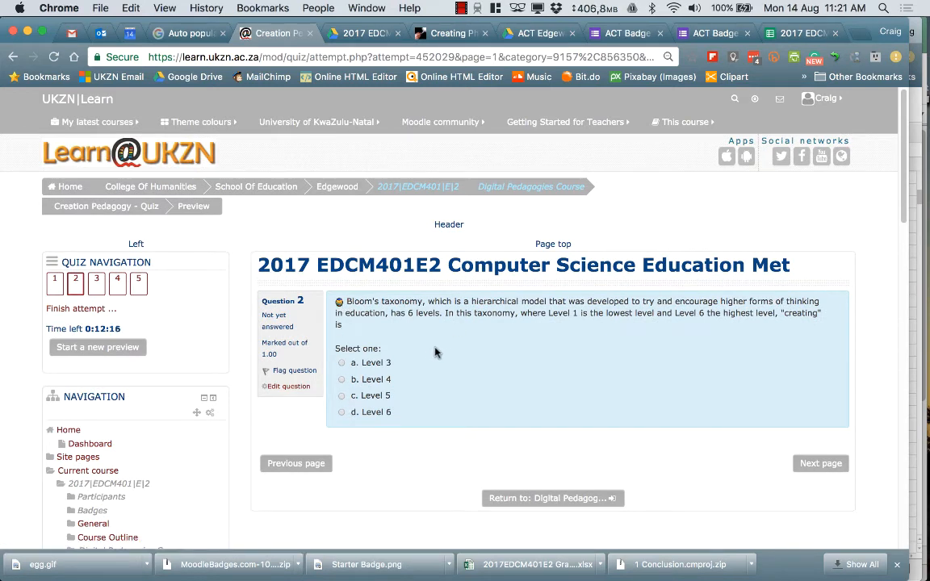
Step: Open the badge form through the emoticon in quiz question 2 and submit a claim for the first student listed
click(342, 379)
click(340, 303)
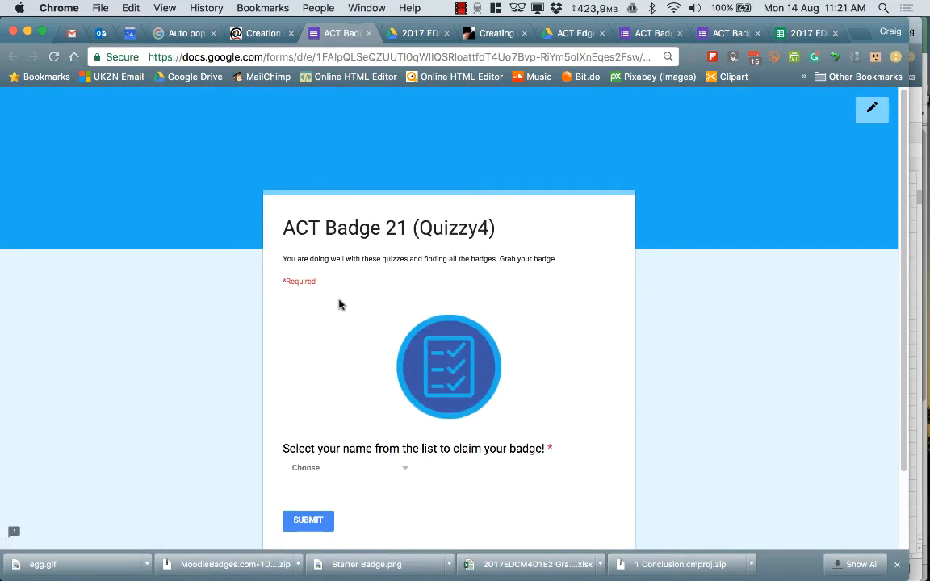
scroll(339, 304, down, 2)
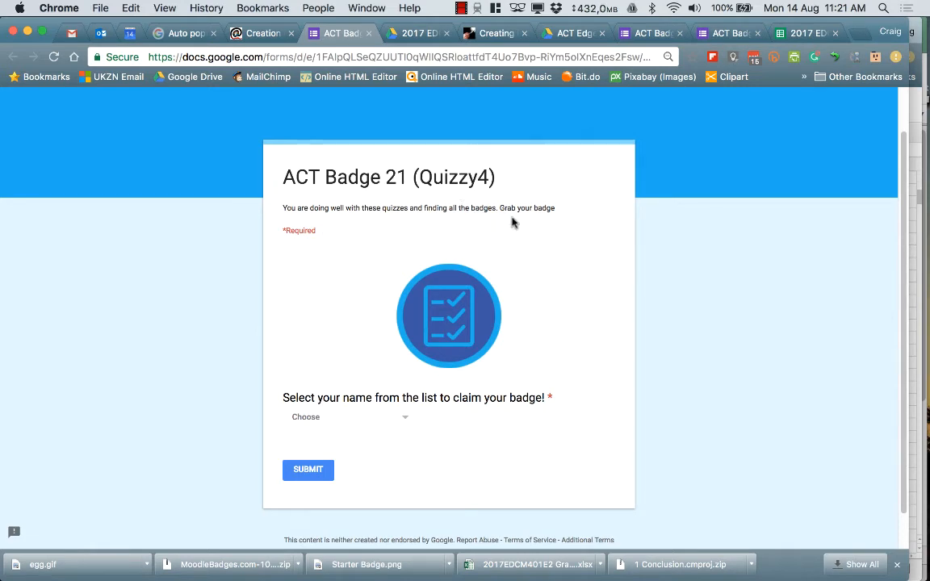
click(406, 421)
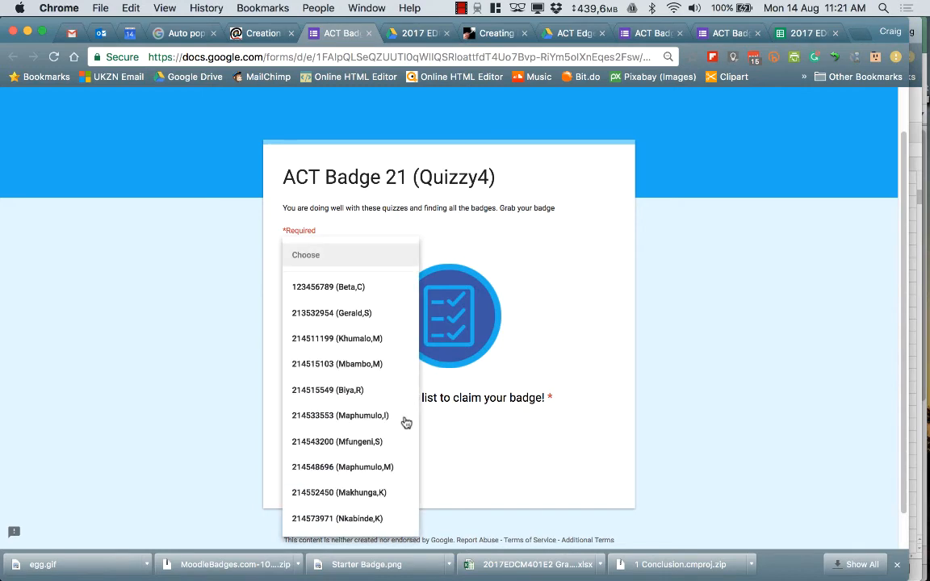
click(361, 289)
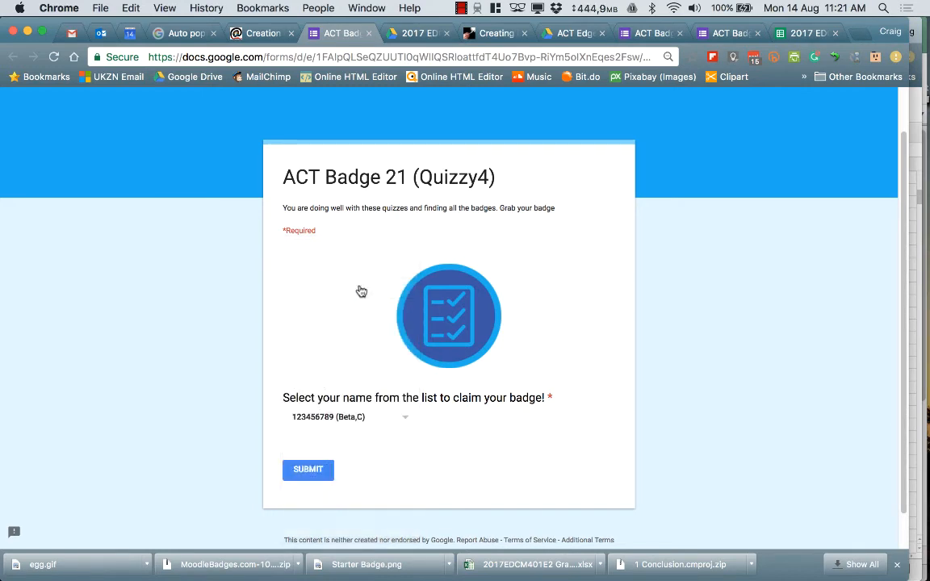
click(309, 472)
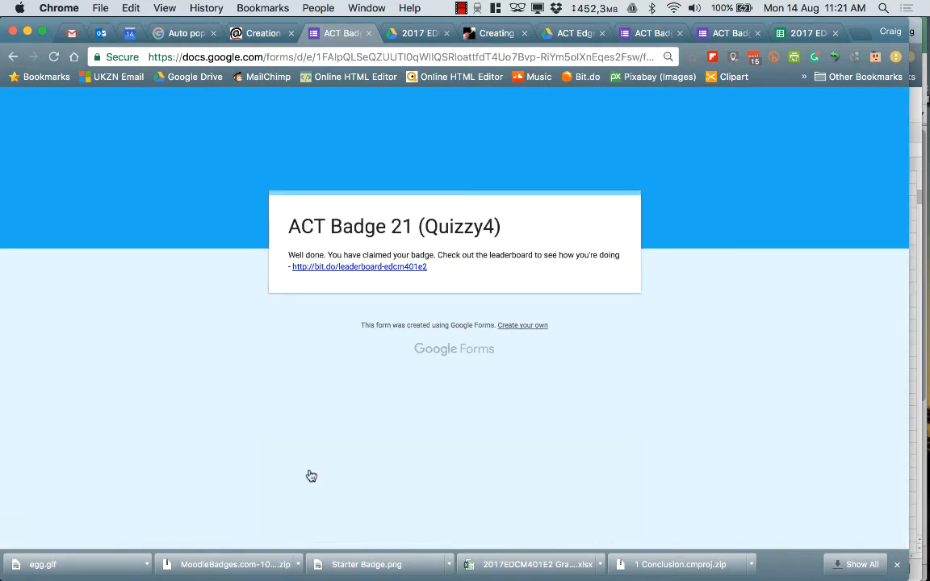
Step: Check the test claim in the published leaderboard, the ACT Badge 21 (Form) responses, the Badge 21 column of Badge List, and the Leaderboard sheet
click(355, 268)
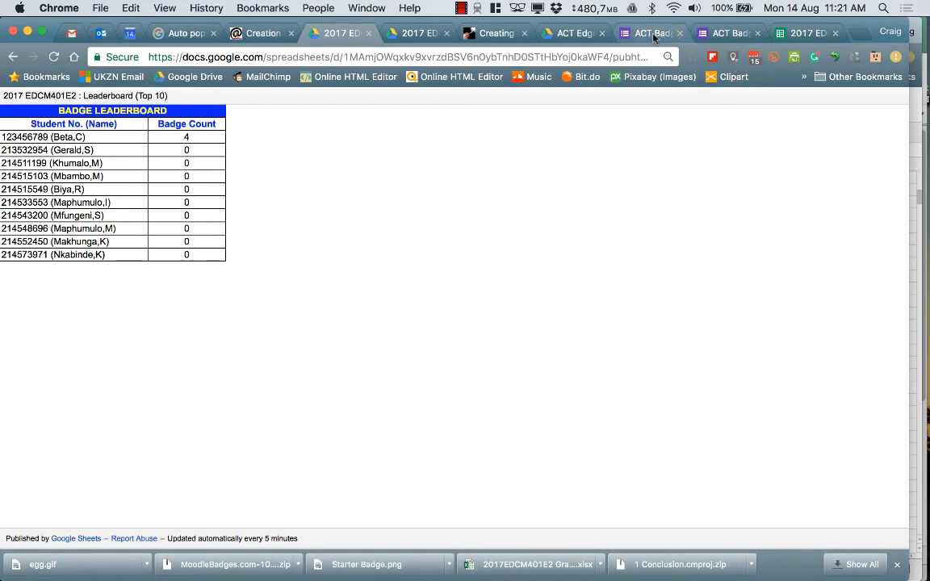
click(794, 35)
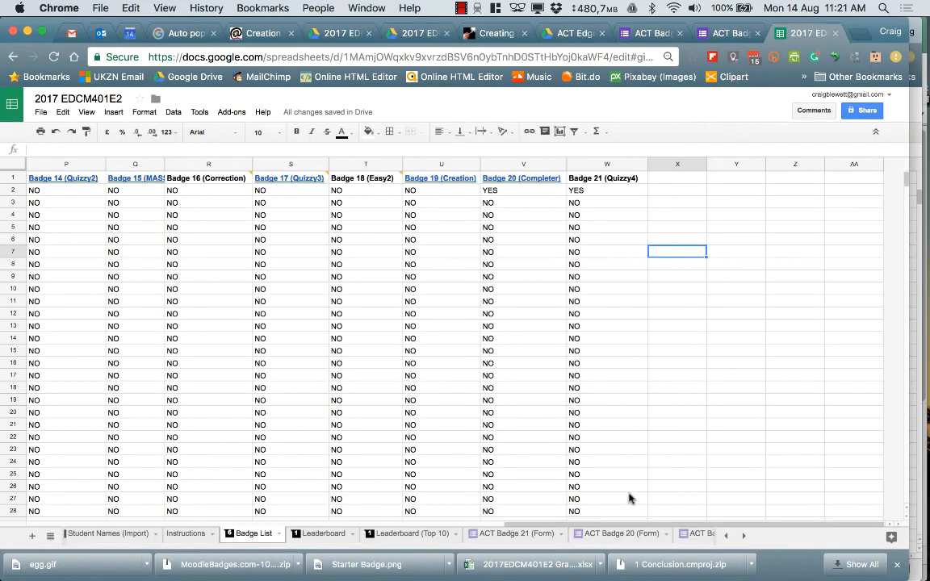
click(520, 534)
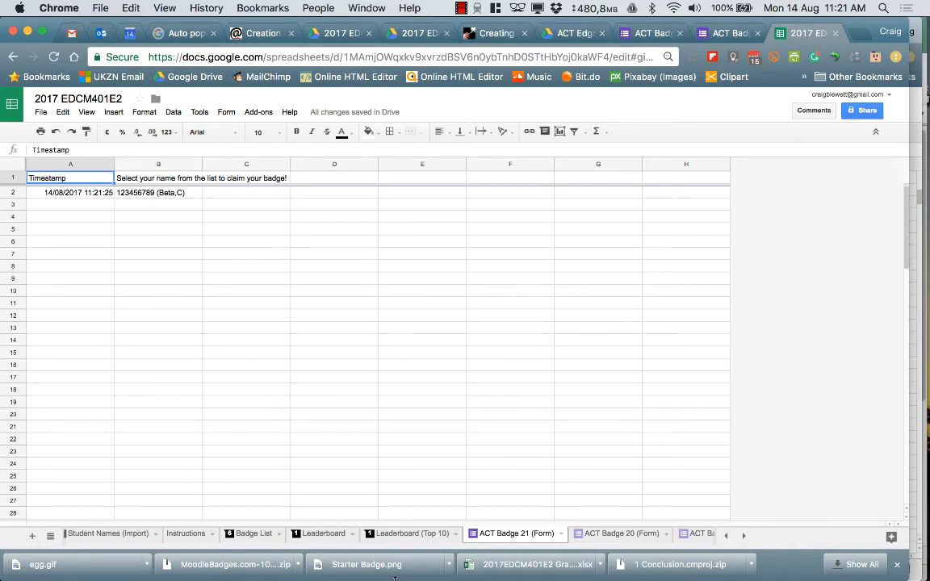
click(251, 534)
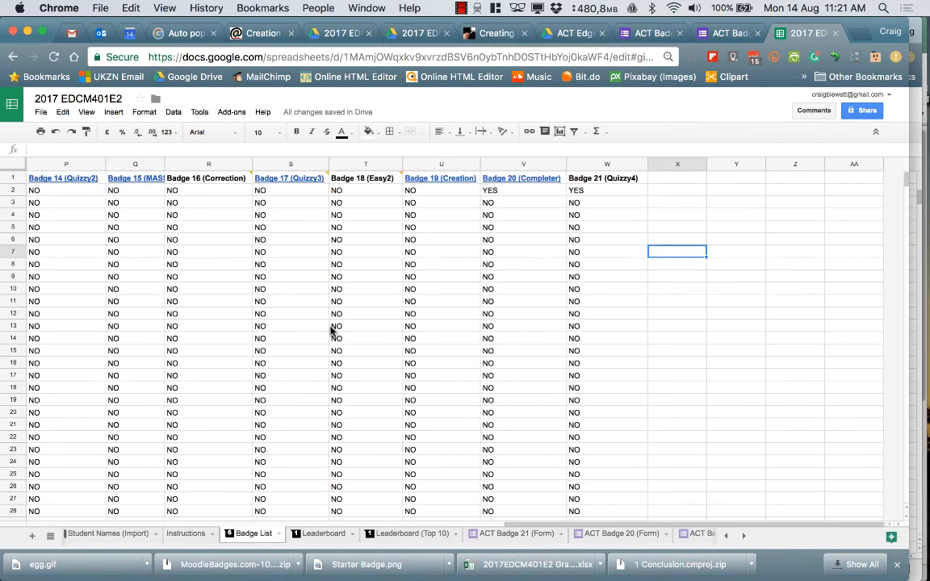
click(580, 193)
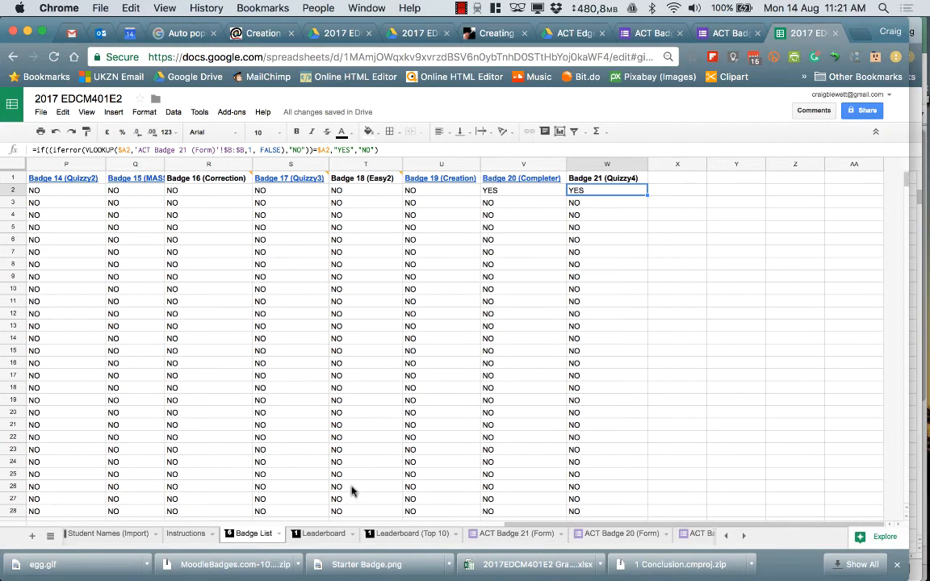
click(316, 536)
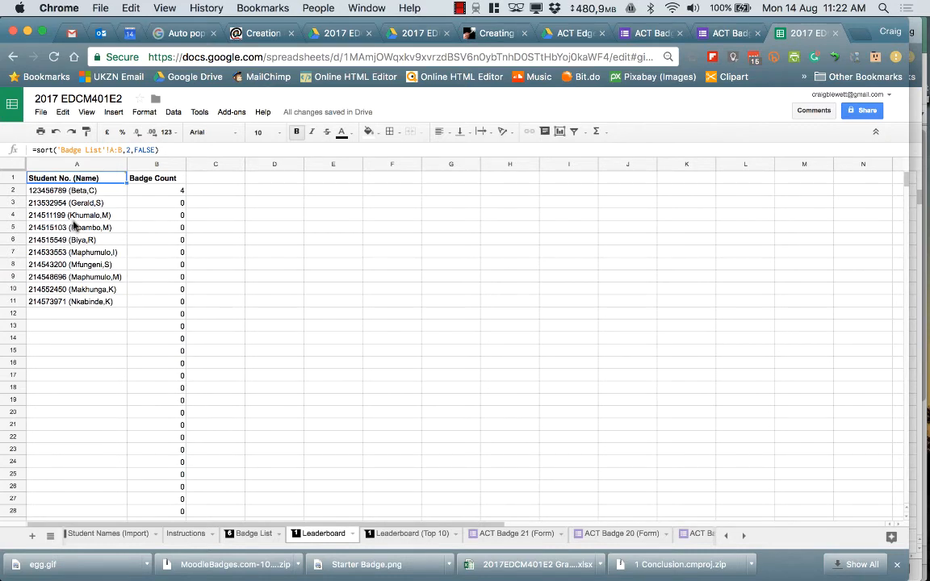
click(247, 535)
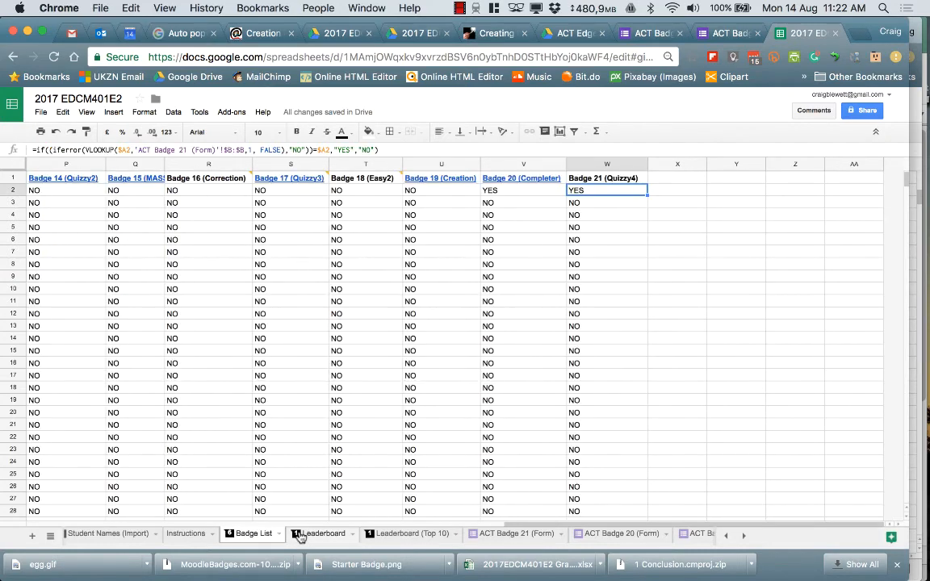
click(305, 536)
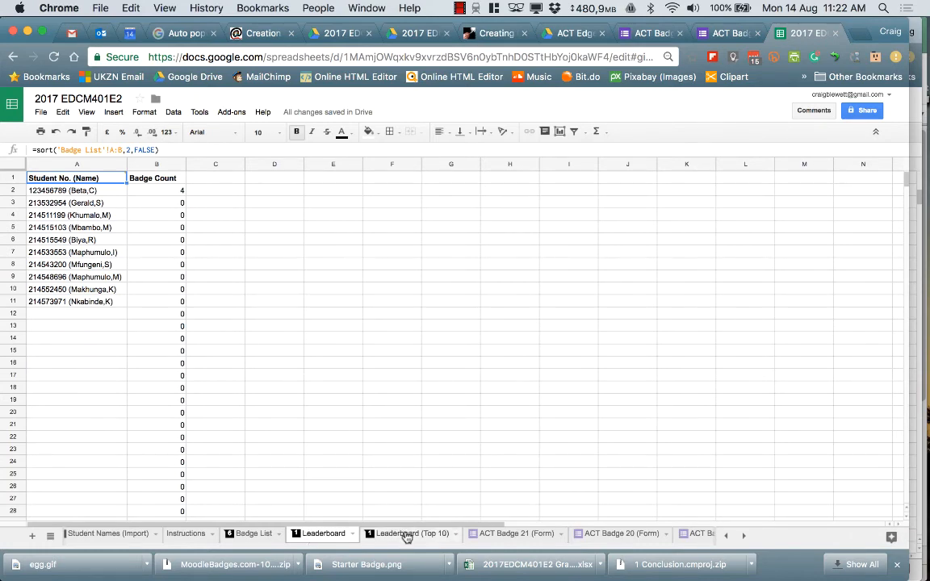
Step: Examine how the student cells A3 to A12 in the Leaderboard (Top 10) sheet draw their entries from the Leaderboard sheet
click(406, 536)
click(338, 536)
click(388, 534)
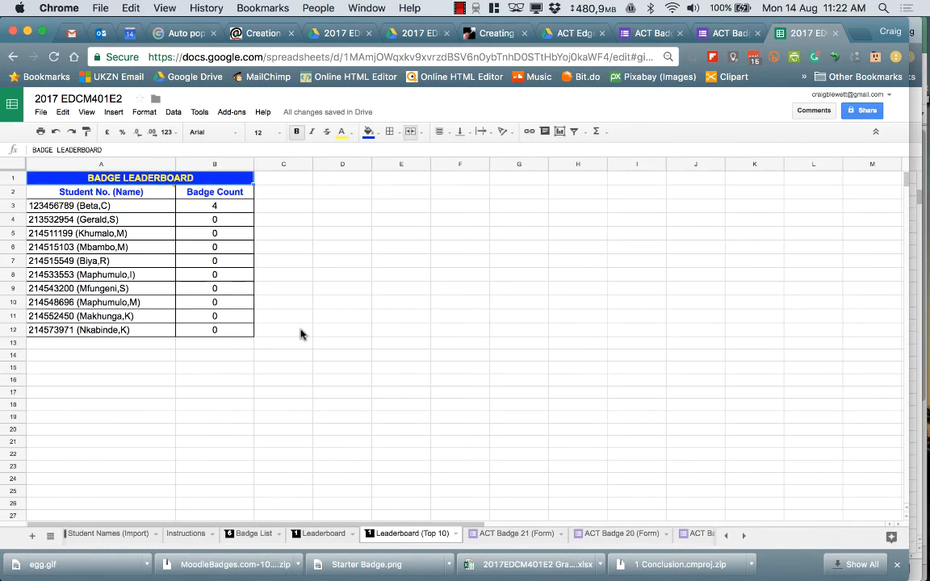
click(97, 208)
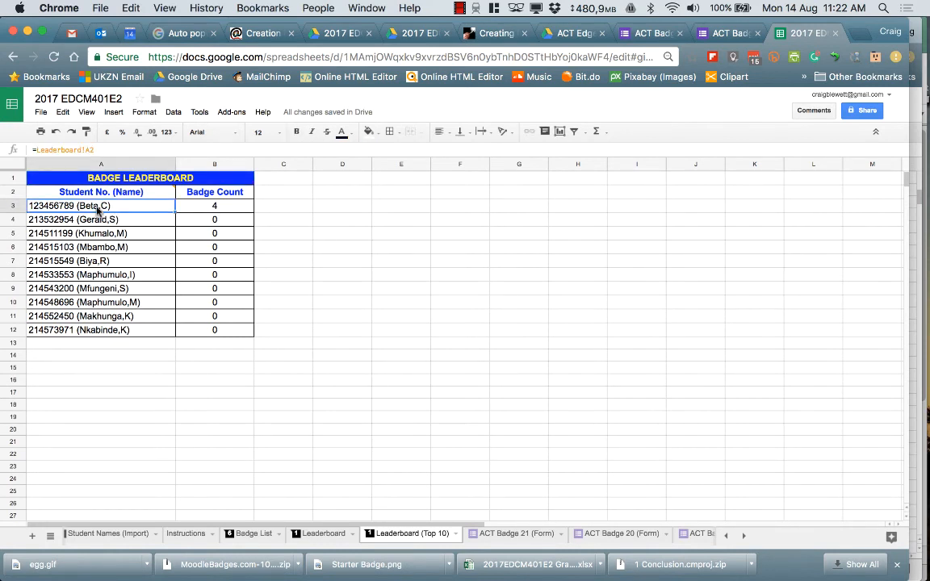
key(Down)
key(Down)
key(Down)
key(Down)
key(Down)
key(Down)
key(Down)
key(Down)
key(Down)
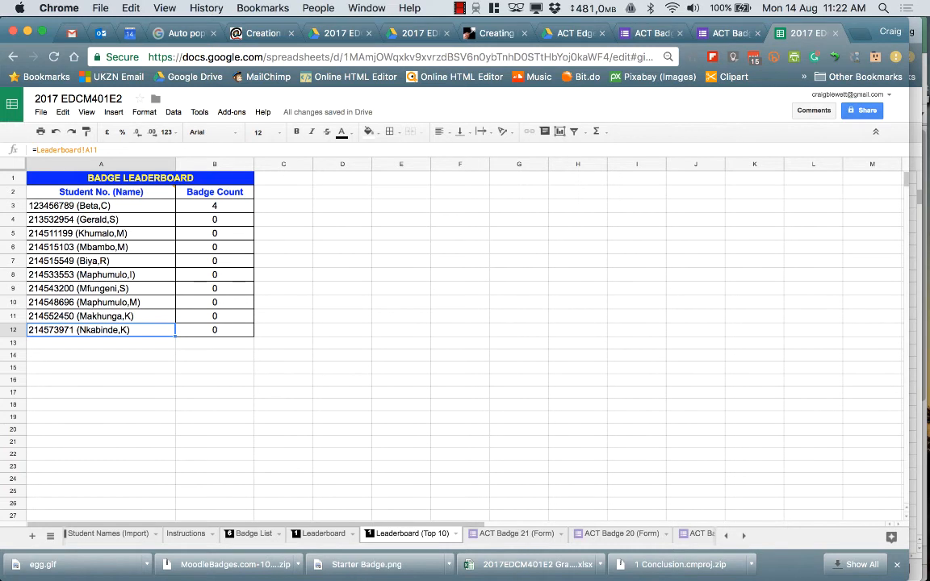
key(Up)
key(Up)
key(Up)
key(Up)
key(Up)
key(Up)
key(Up)
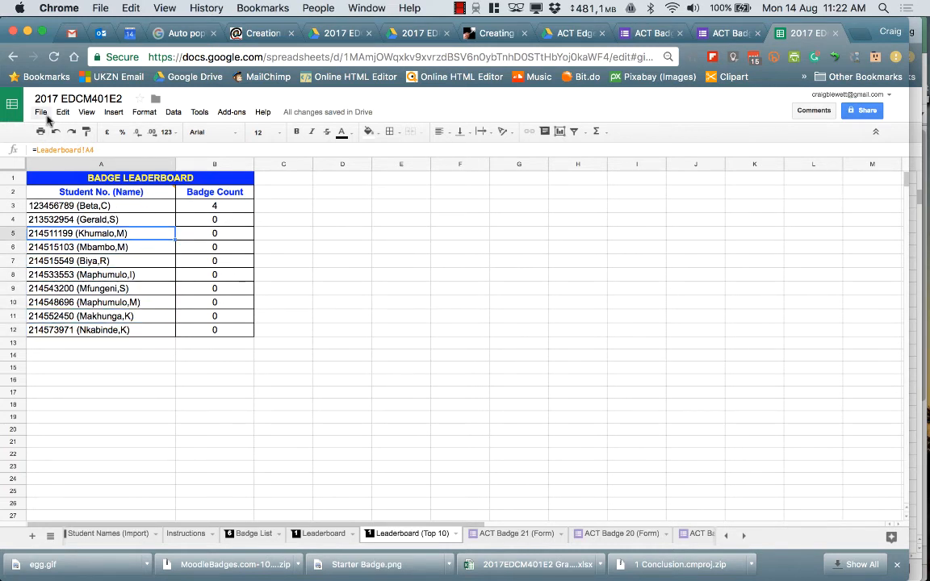
Step: Review the spreadsheet's Publish to the web settings for the Leaderboard (Top 10) sheet, and close them without changes
click(42, 113)
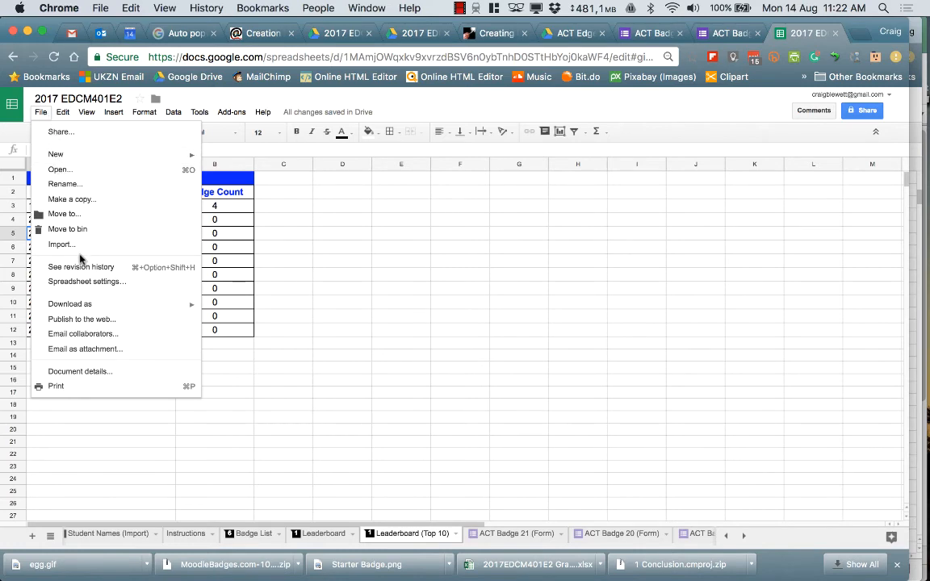
click(95, 320)
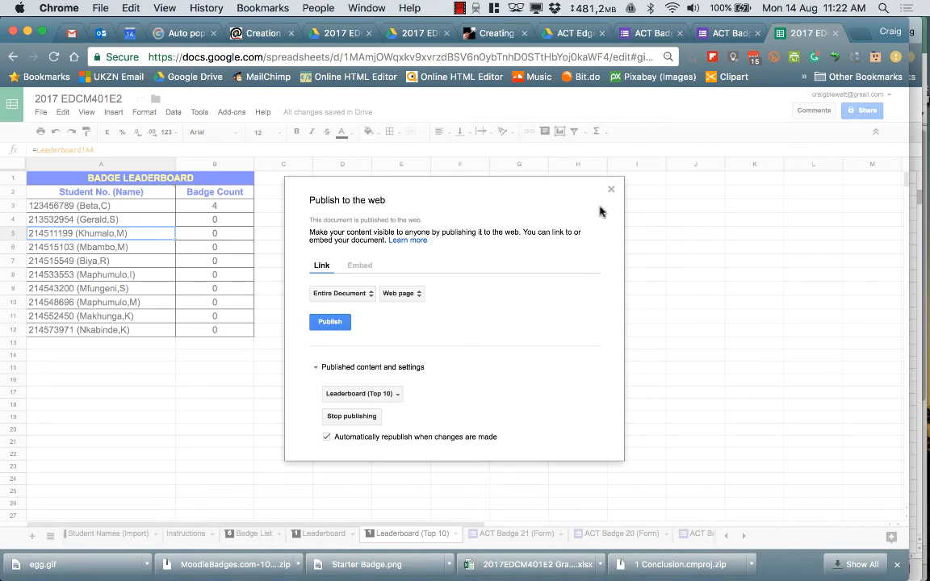
click(551, 168)
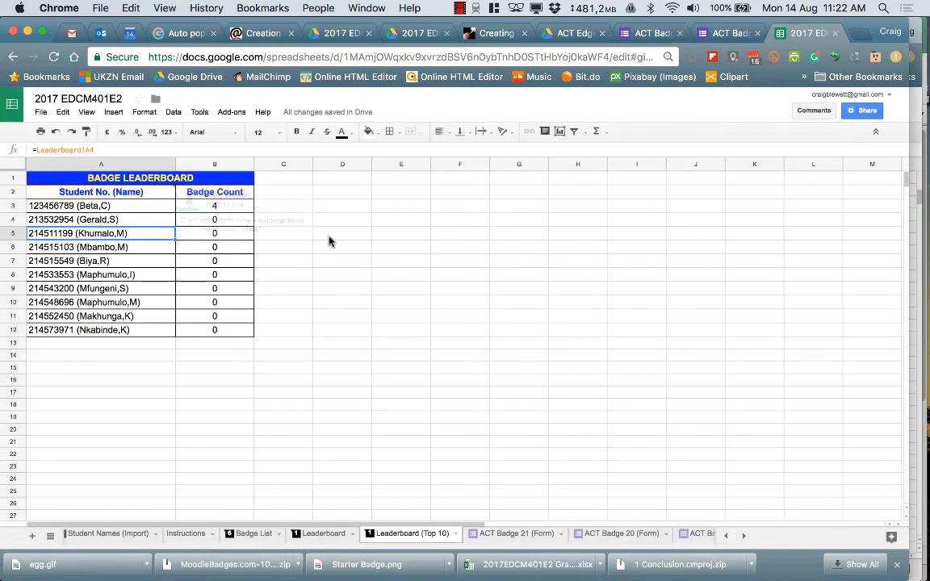
Step: Look over the ACT Badge 21 and ACT Badge 20 claim forms and return to the 2017 EDCM401E2 spreadsheet
click(649, 31)
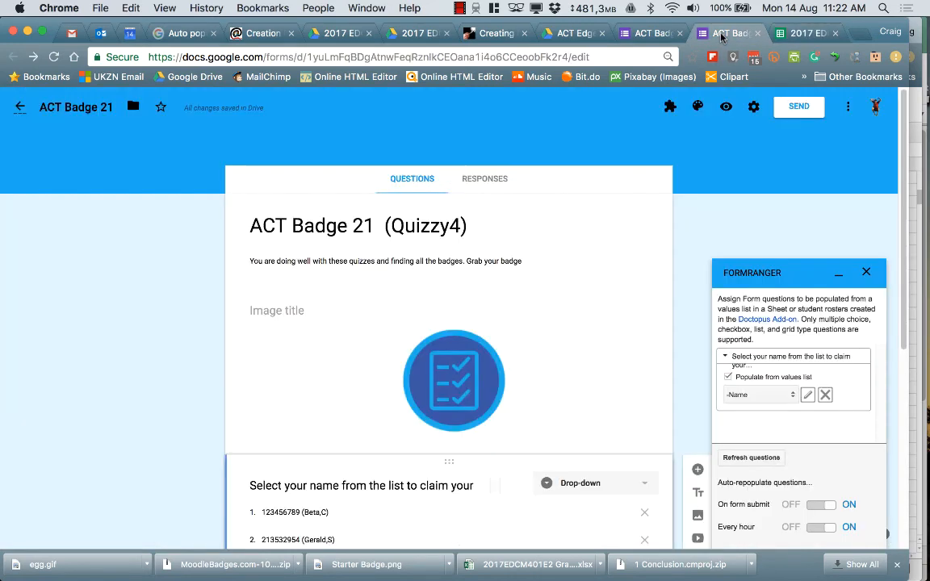
click(638, 33)
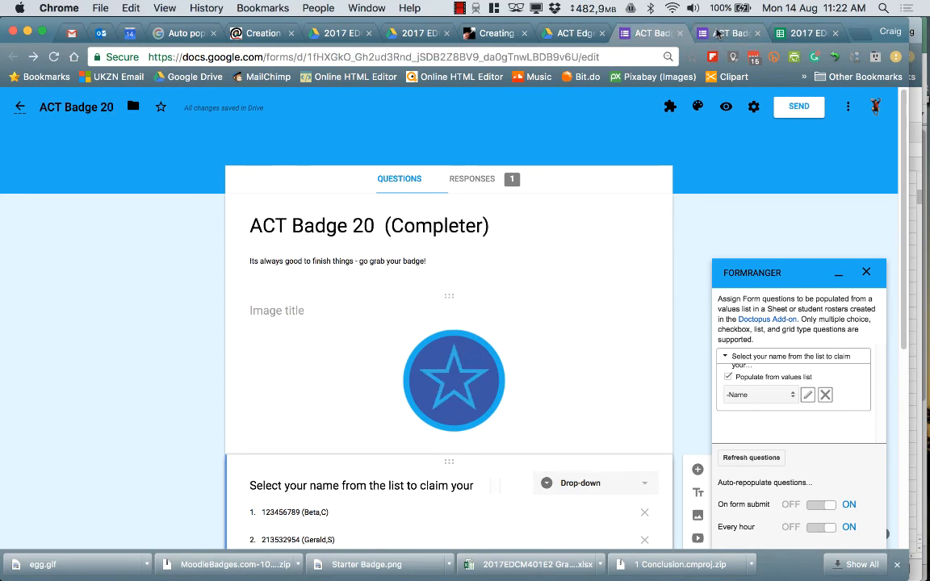
click(710, 33)
click(795, 33)
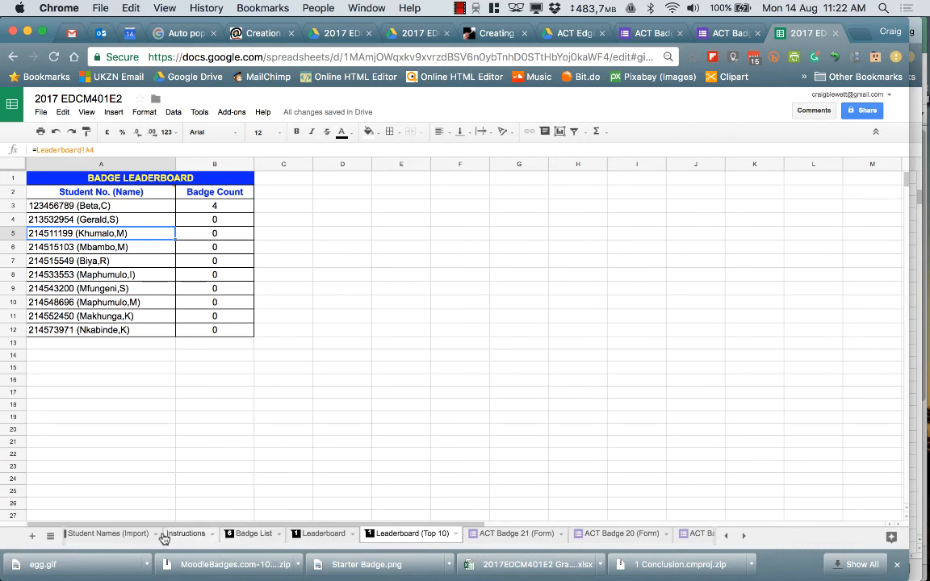
Step: Browse the spreadsheet's badge form sheets, review the Badge List from its first column, and return to Leaderboard (Top 10)
scroll(498, 534, right, 5)
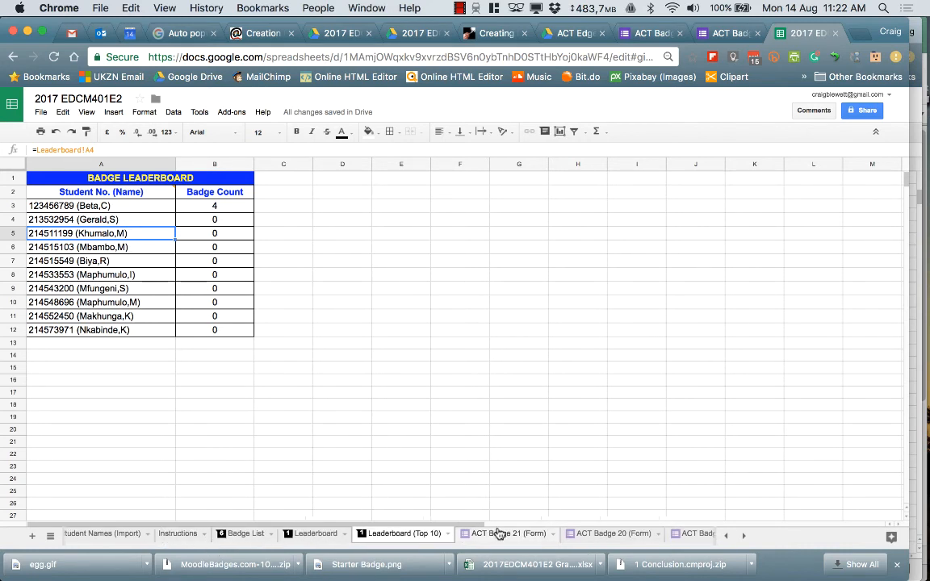
scroll(498, 535, right, 10)
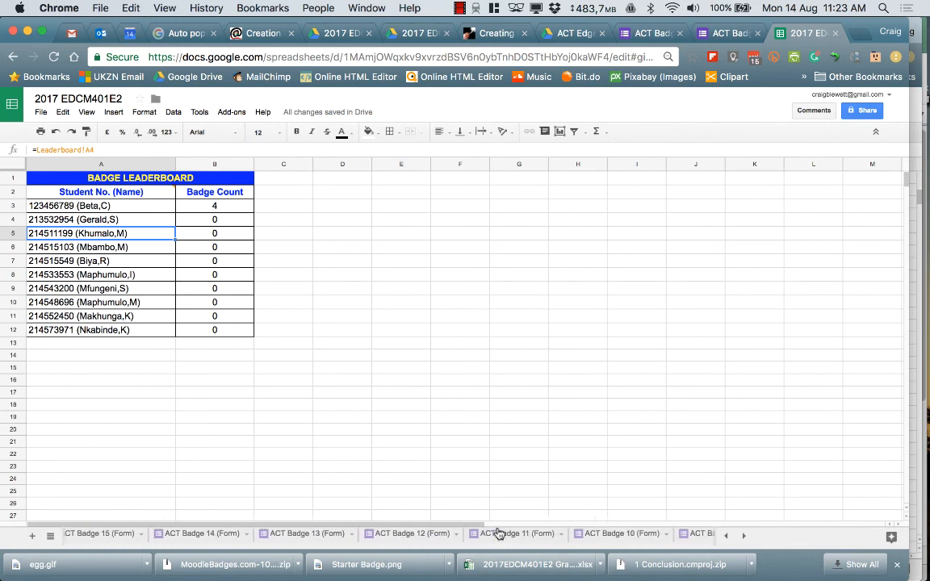
scroll(498, 535, left, 3)
scroll(499, 534, left, 10)
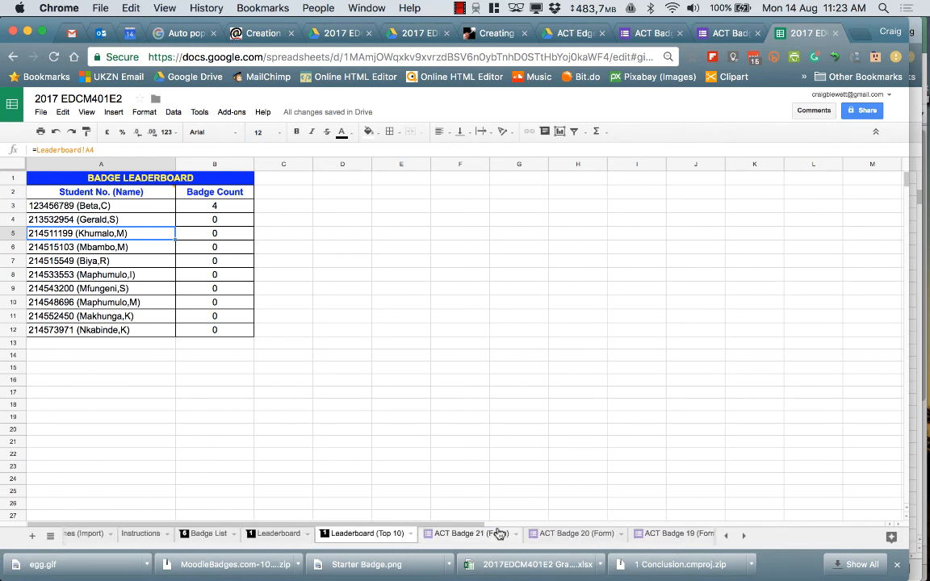
click(204, 534)
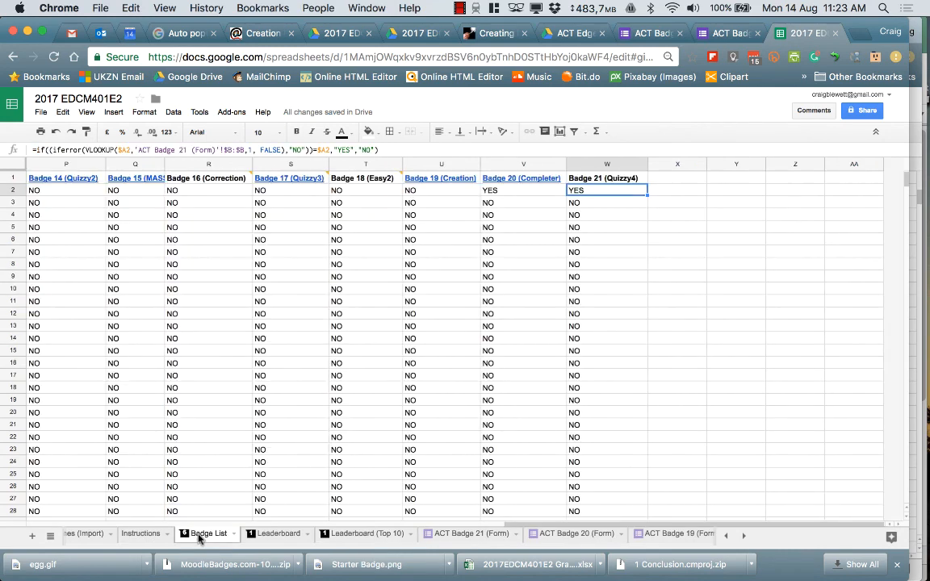
scroll(206, 357, left, 15)
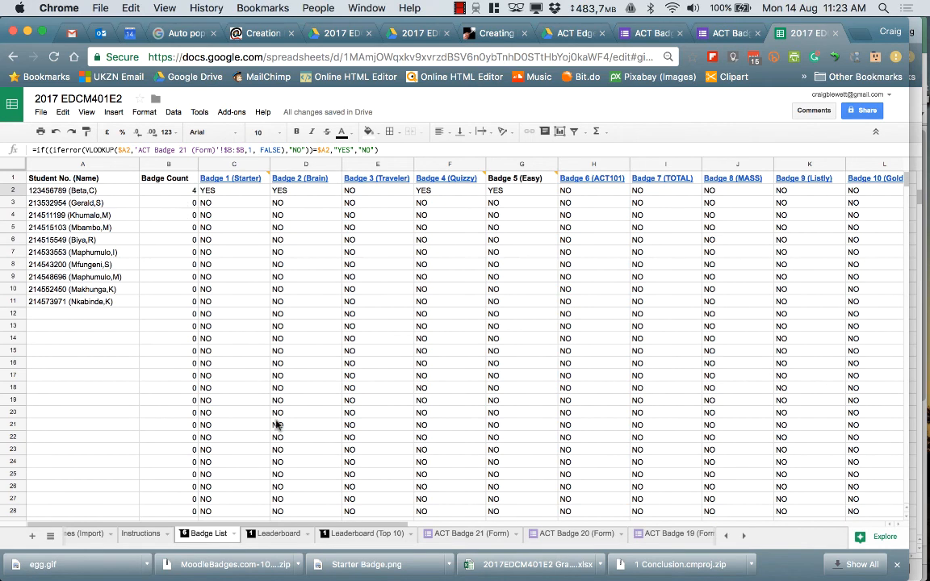
click(355, 535)
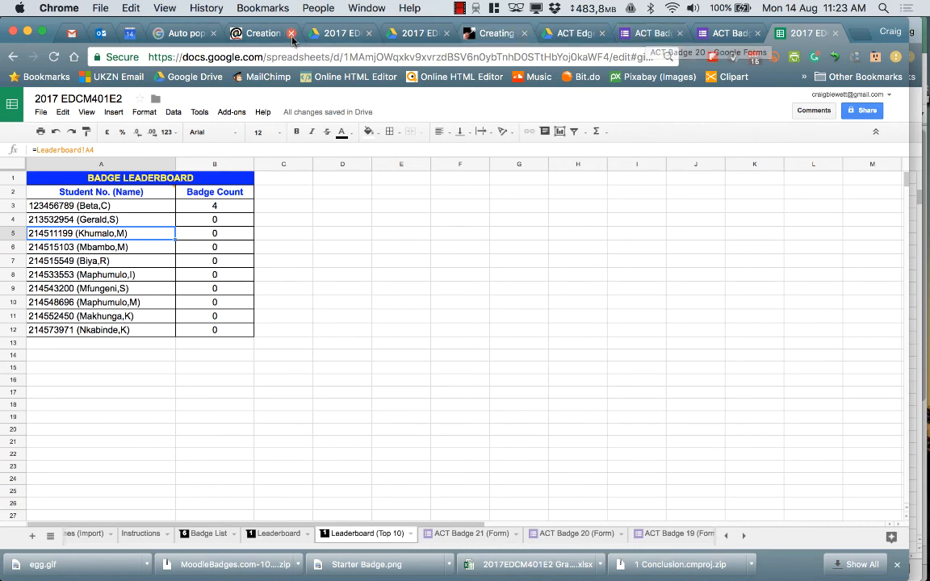
Step: Trace the claim path from quiz question 2 and the ACT Badge 21 form through its response sheet and Badge List to Leaderboard (Top 10)
click(253, 37)
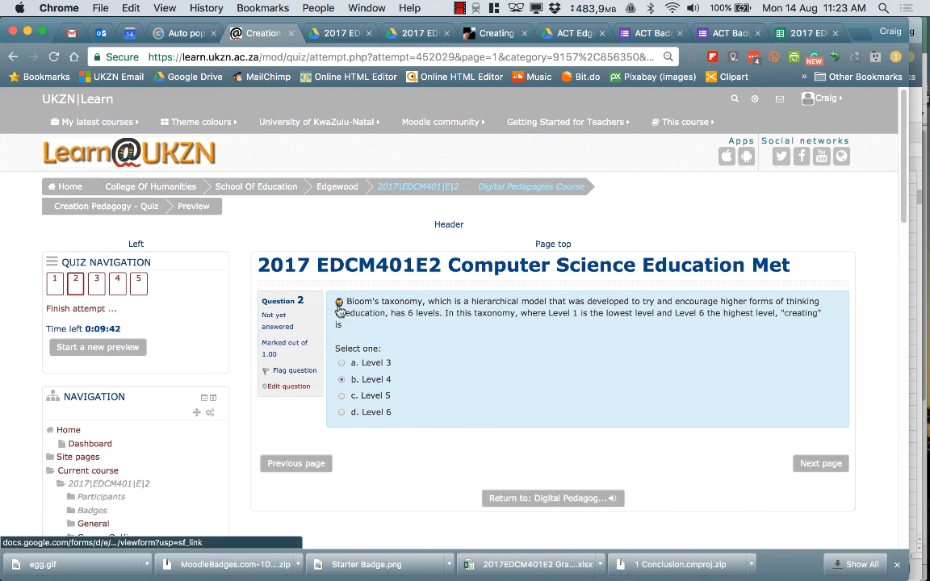
click(727, 33)
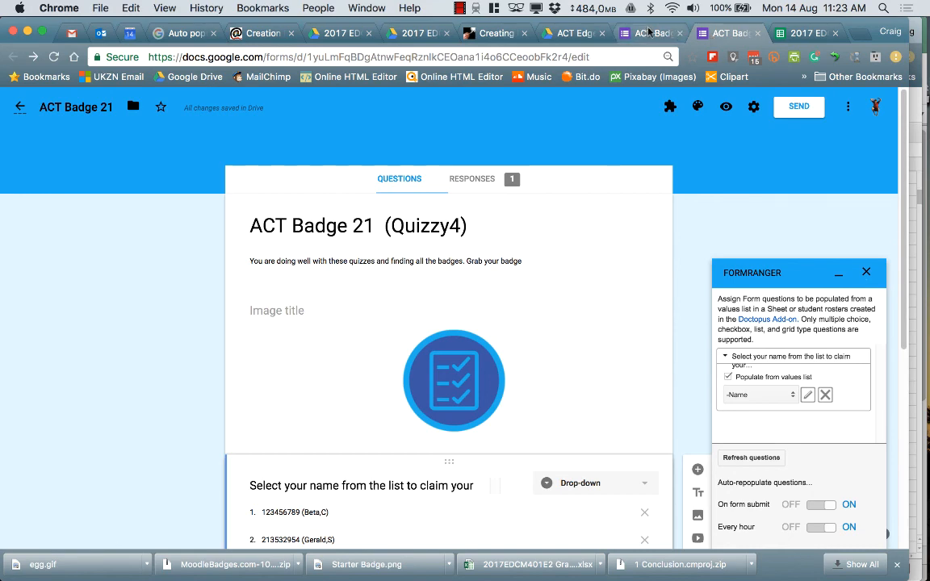
key(ctrl+Tab)
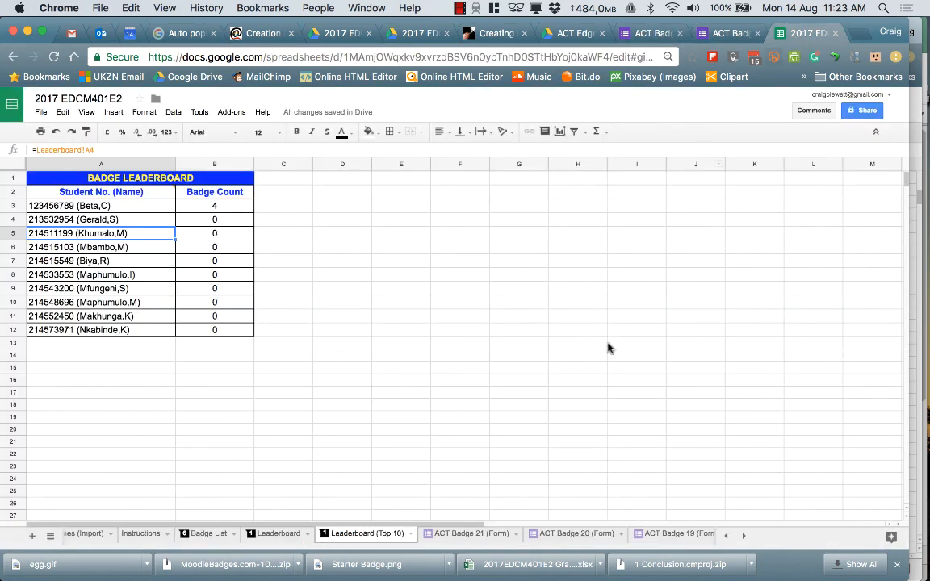
click(482, 533)
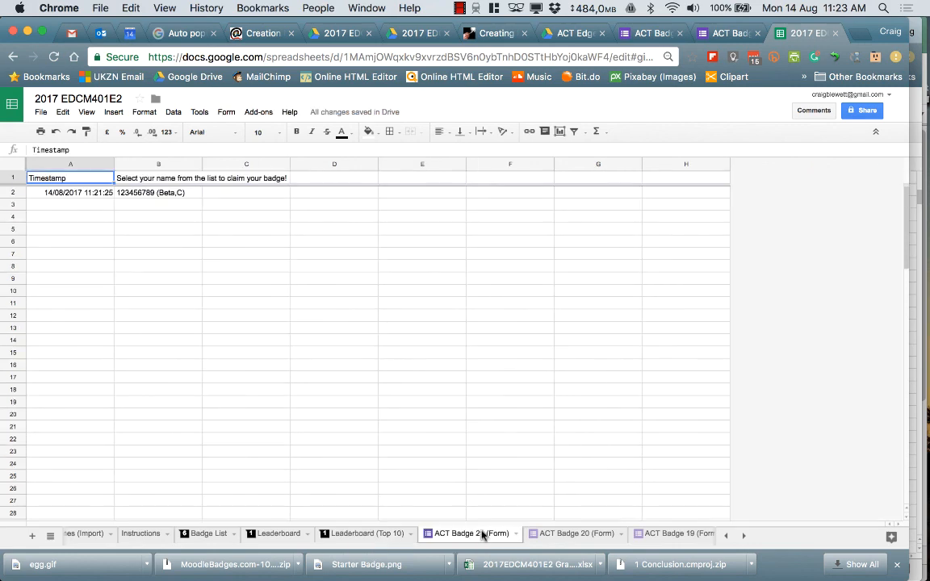
click(203, 535)
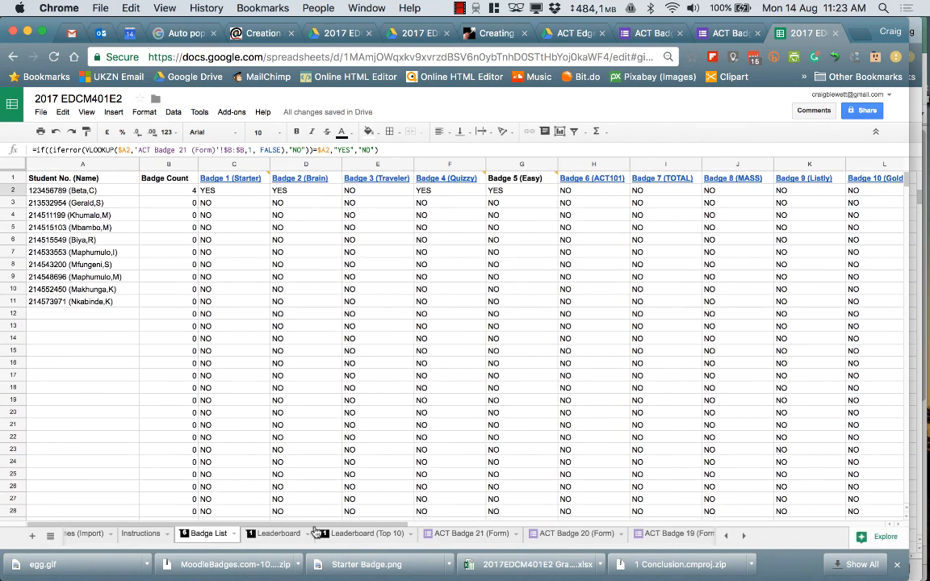
click(360, 534)
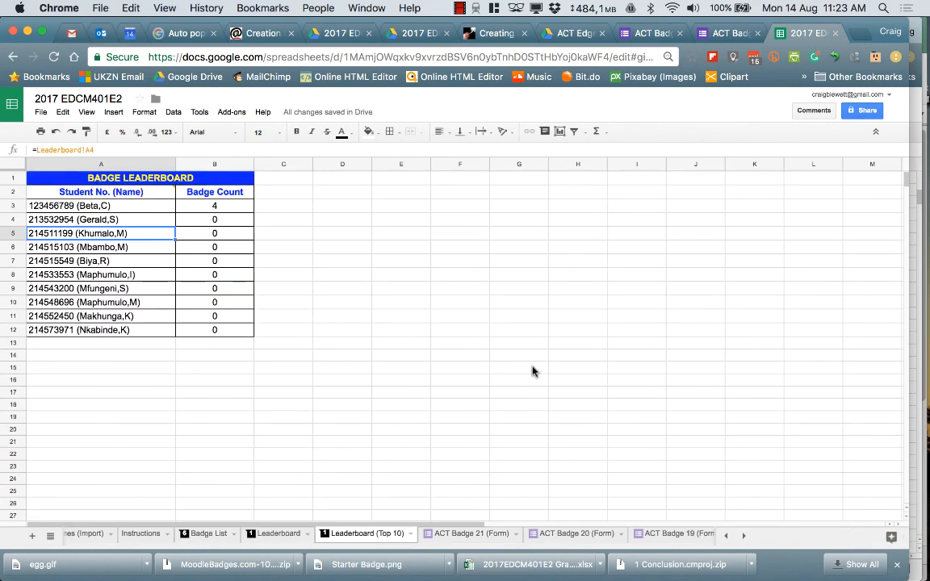